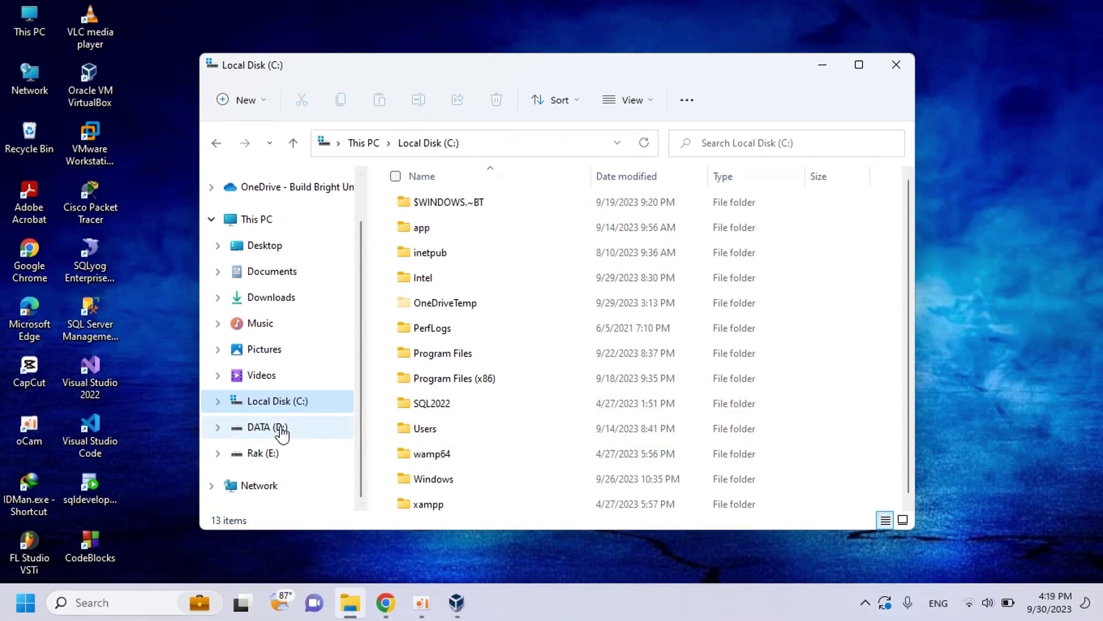
- Open the Linux folder on DATA (D:) to reveal the 4,495,360 KB Fedora-20-x86_64-DVD.iso image
left_click(291, 557)
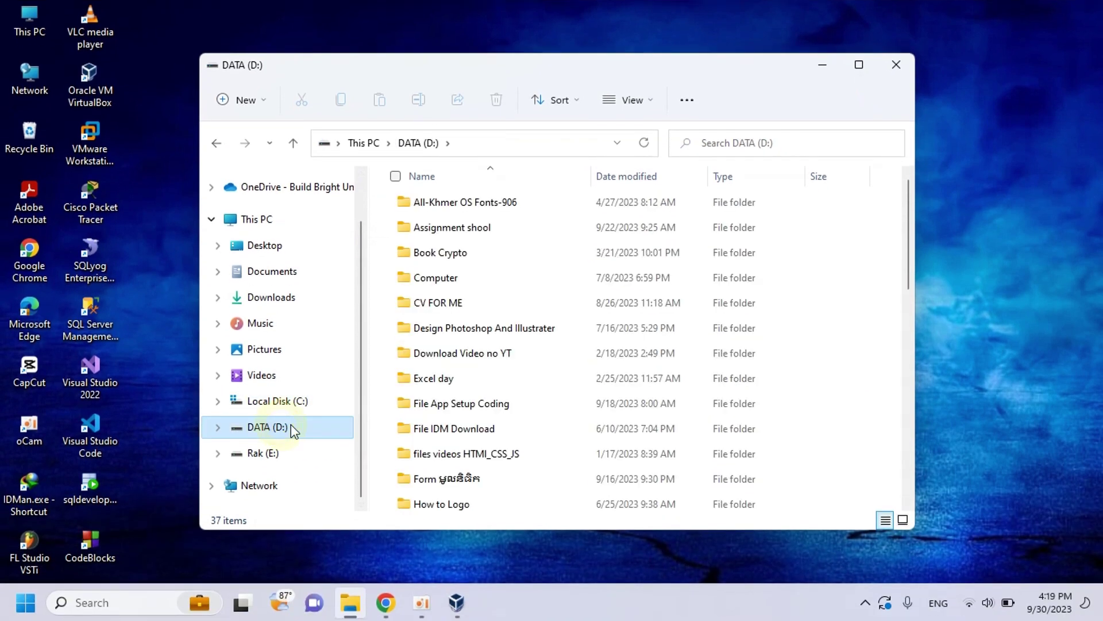
scroll(481, 376, "down", 2)
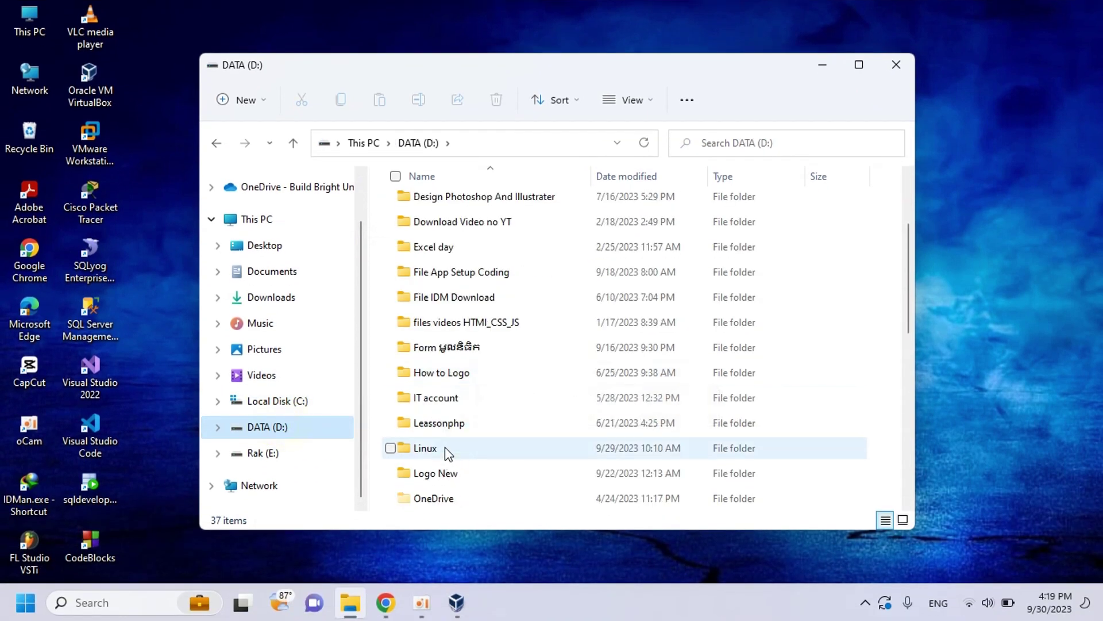
double_click(440, 447)
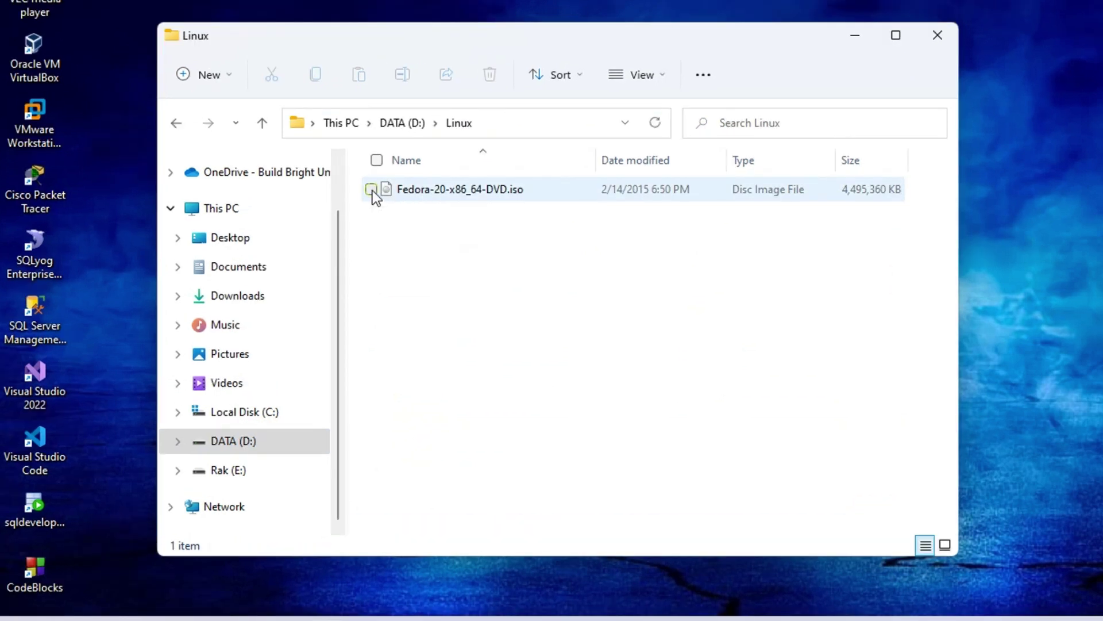
left_click(371, 190)
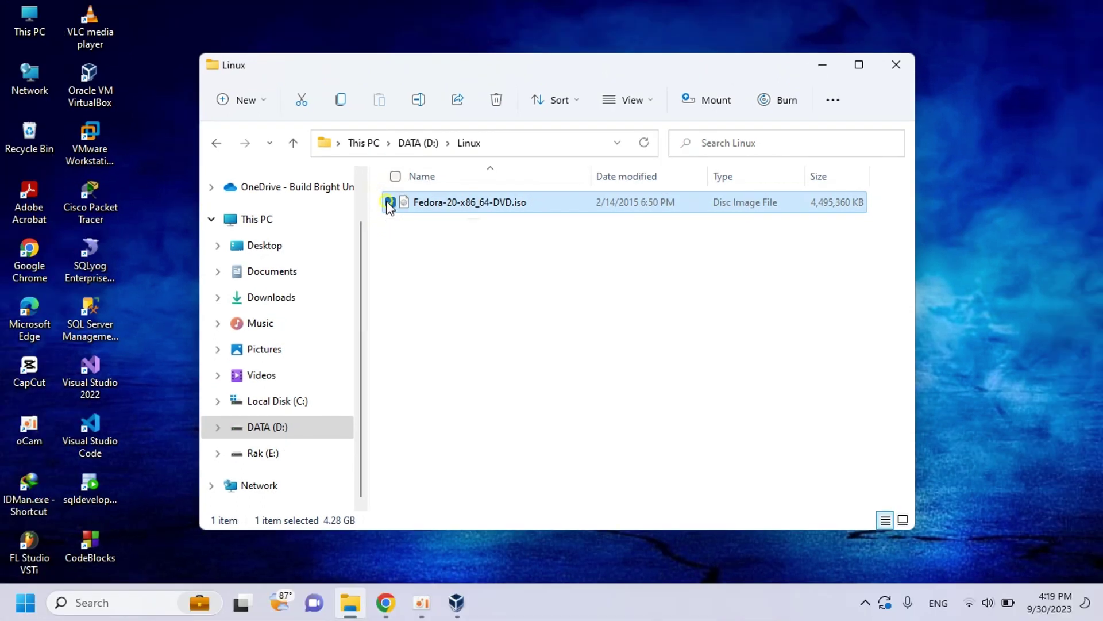
left_click(371, 190)
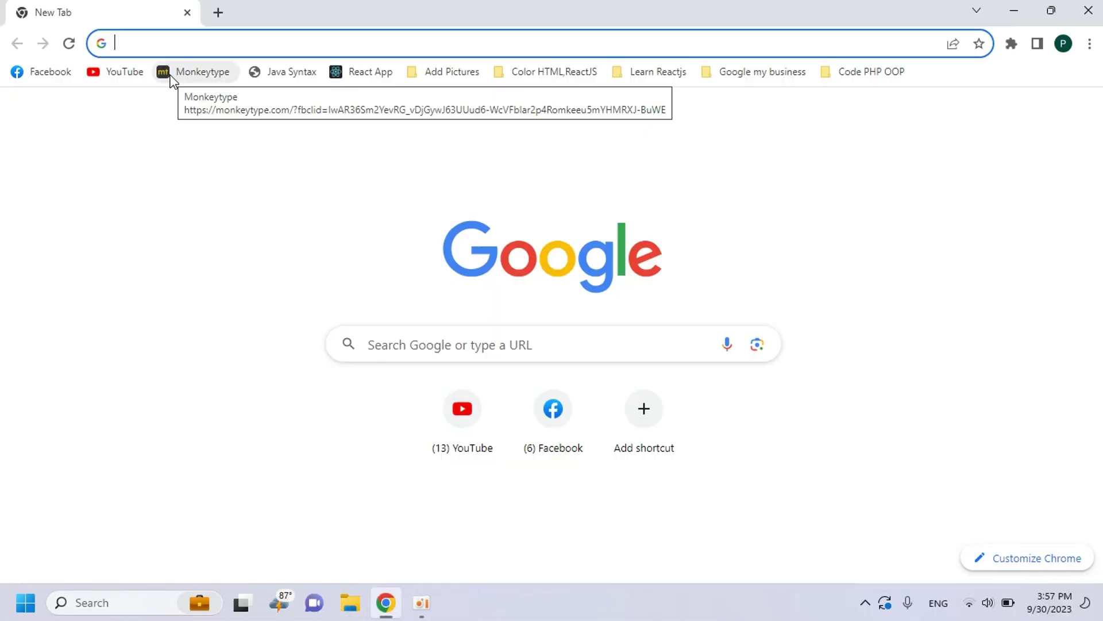
- Search Google for 'virtualbox download' and scroll through the results
type("vi")
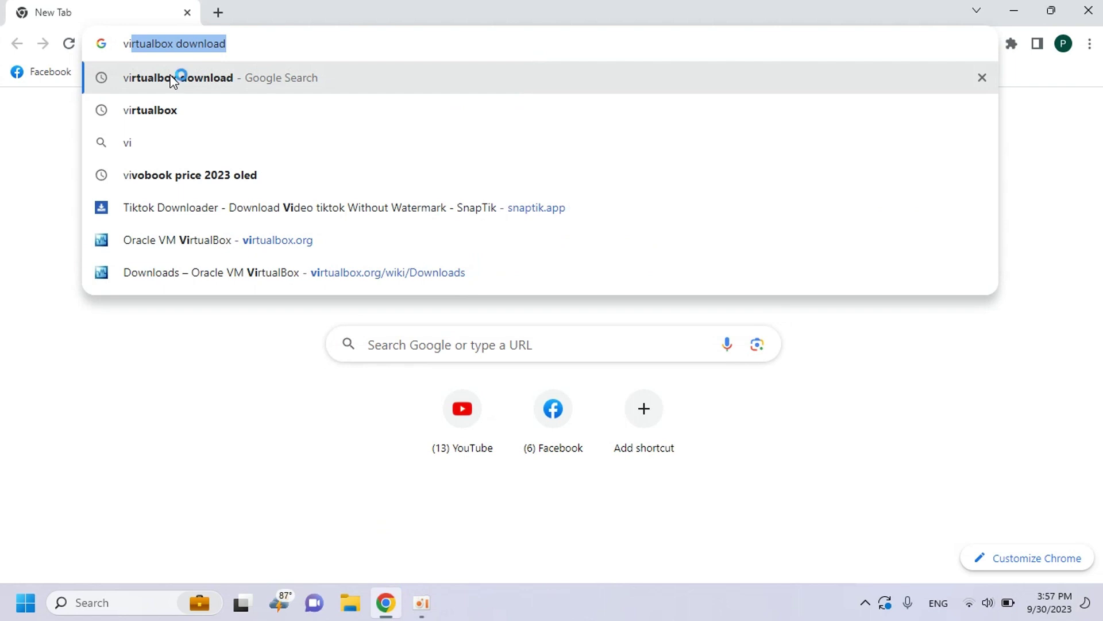
type("rtu")
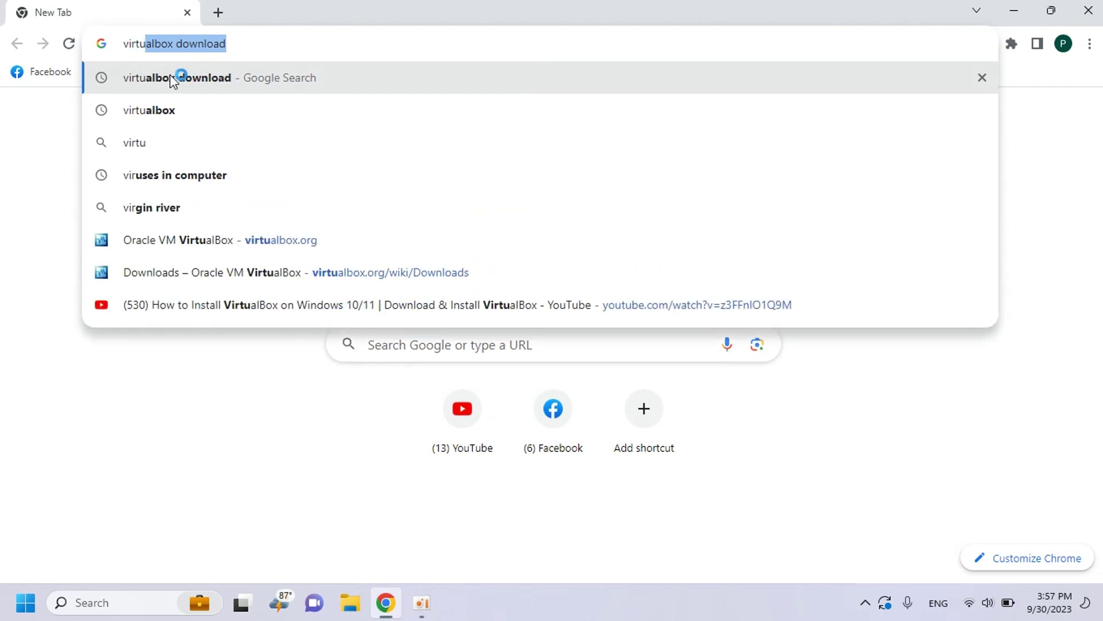
type("alb")
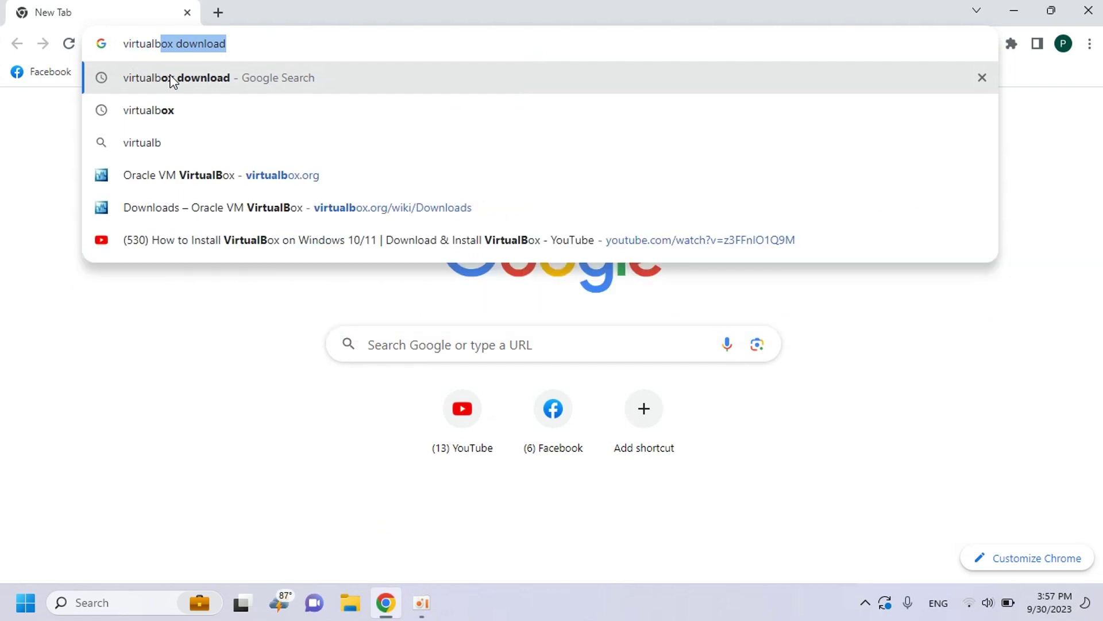
key("Return")
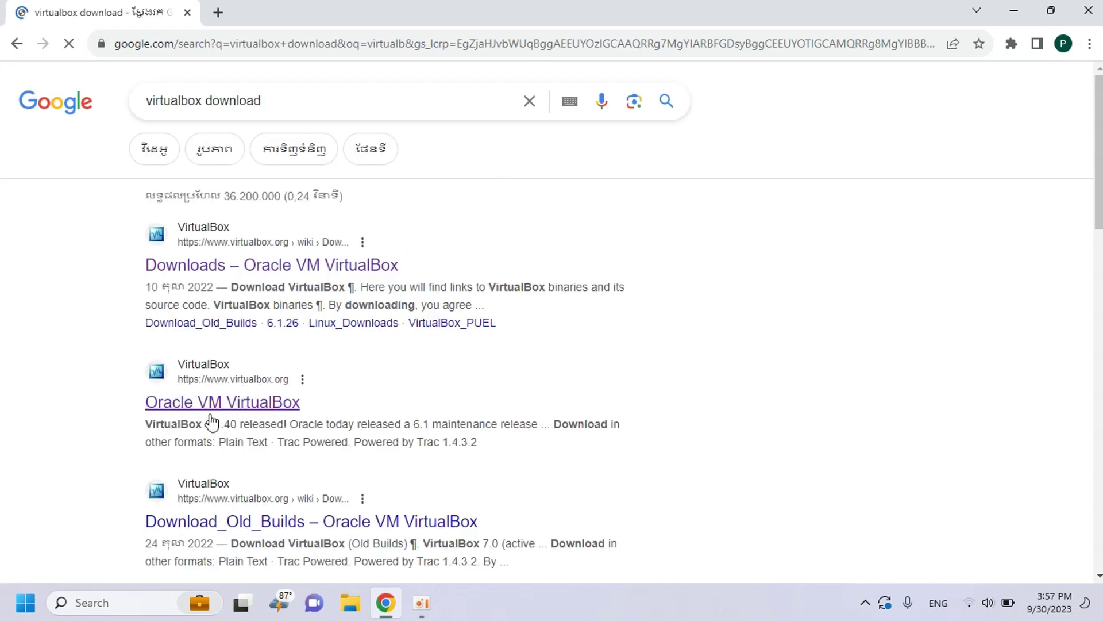
scroll(138, 310, "down", 7)
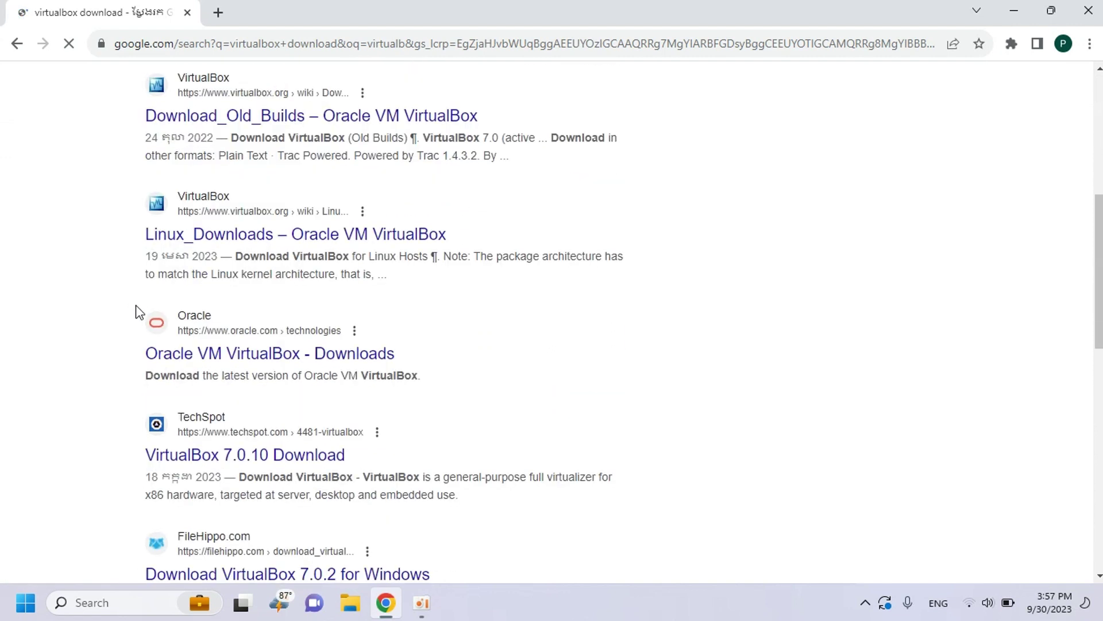
scroll(138, 312, "down", 12)
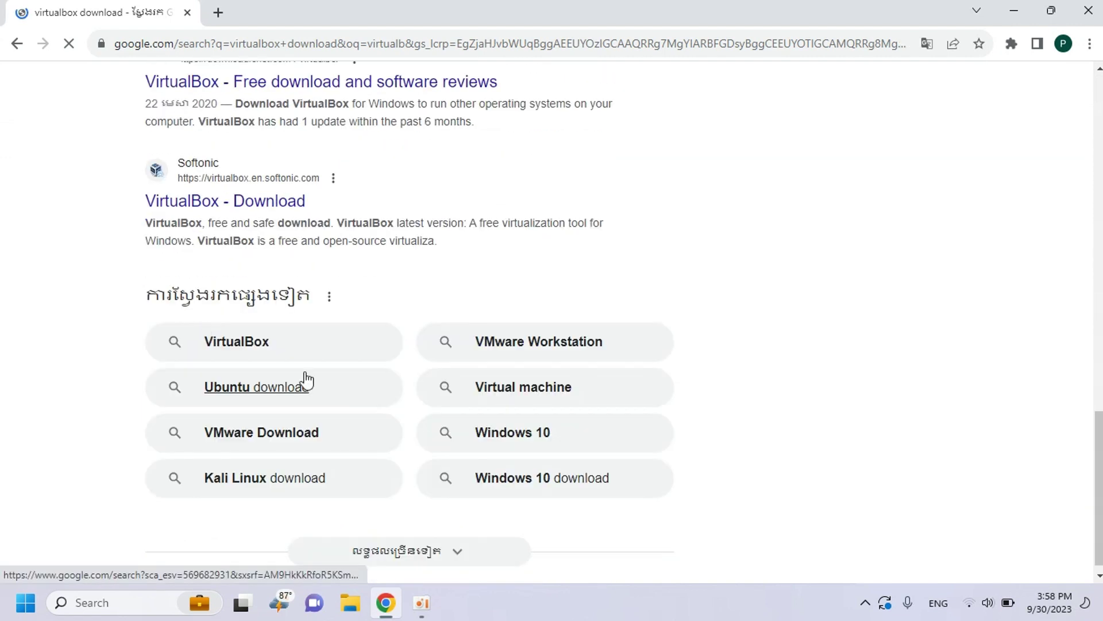
scroll(303, 381, "up", 2)
scroll(274, 375, "up", 18)
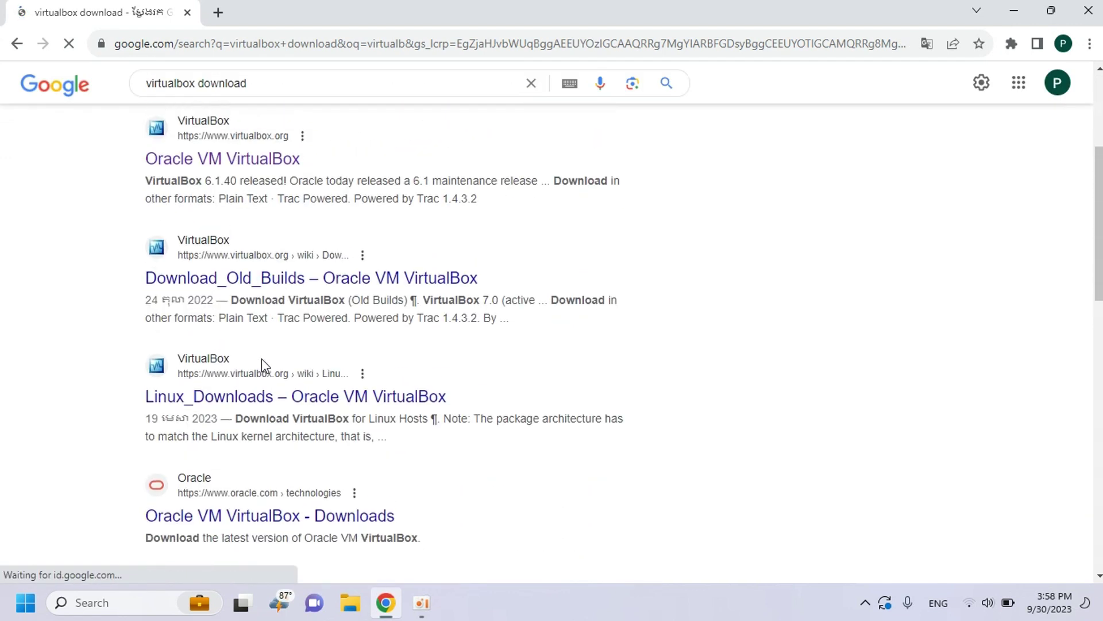
scroll(315, 348, "up", 2)
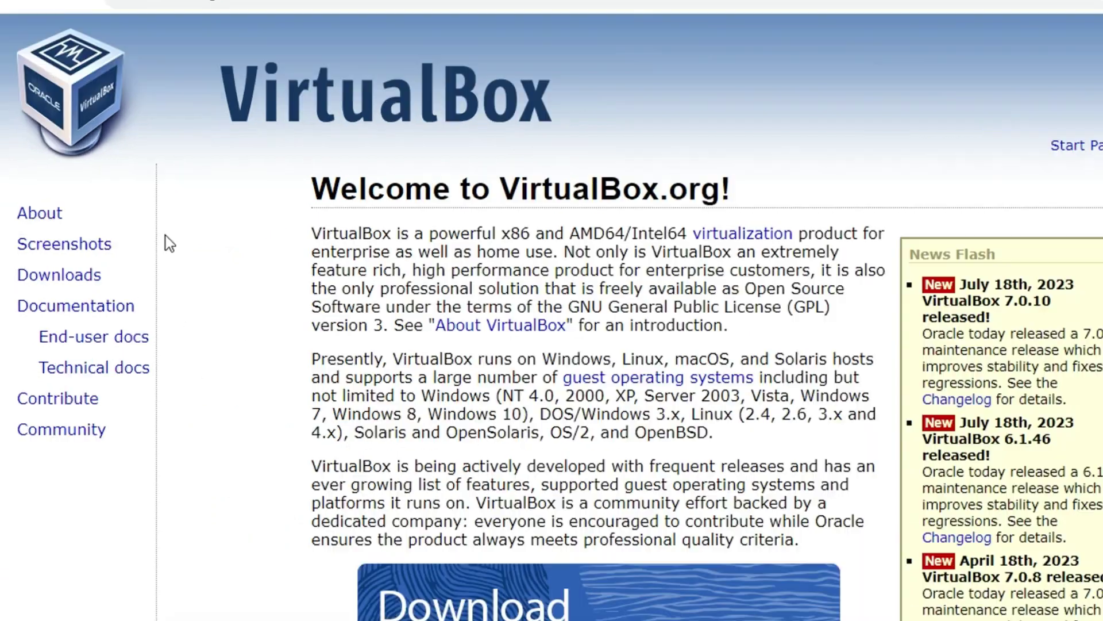
- Go to the virtualbox.org Downloads page listing the VirtualBox 7.0.10 platform packages
scroll(454, 347, "down", 6)
scroll(434, 343, "up", 6)
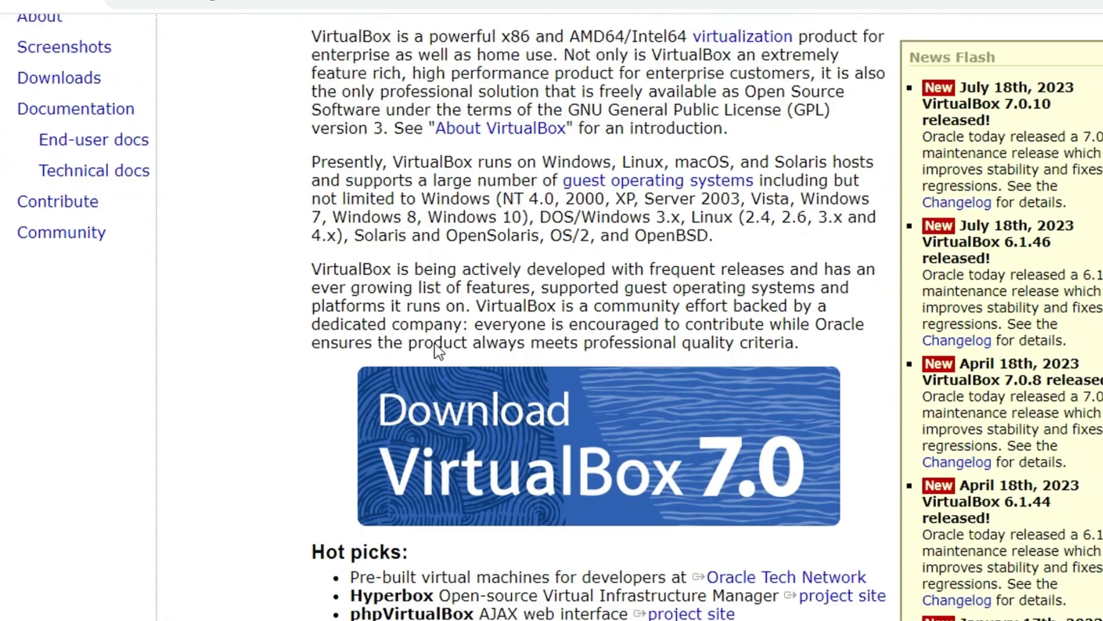
double_click(105, 277)
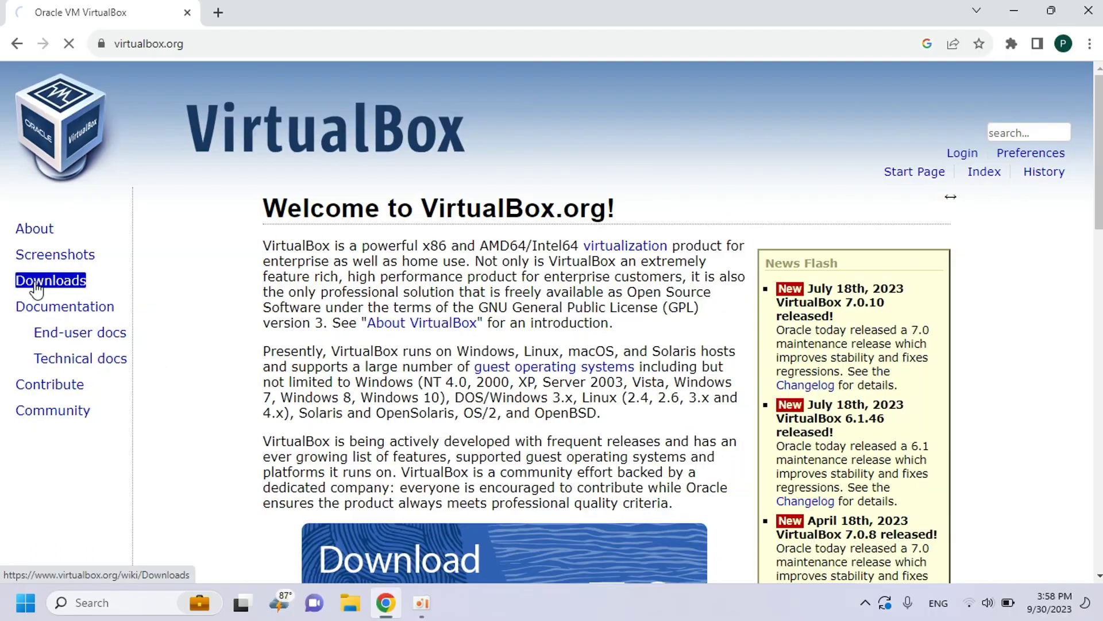
left_click(42, 282)
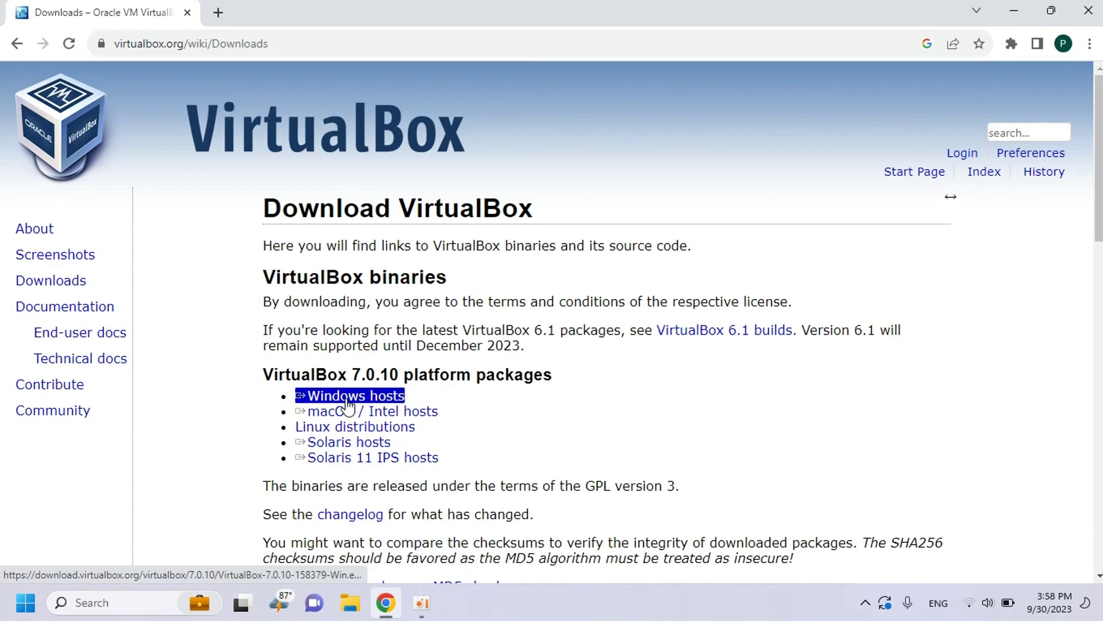
- Download the VirtualBox 7.0.10 'Windows hosts' installer with Internet Download Manager
left_click(347, 399)
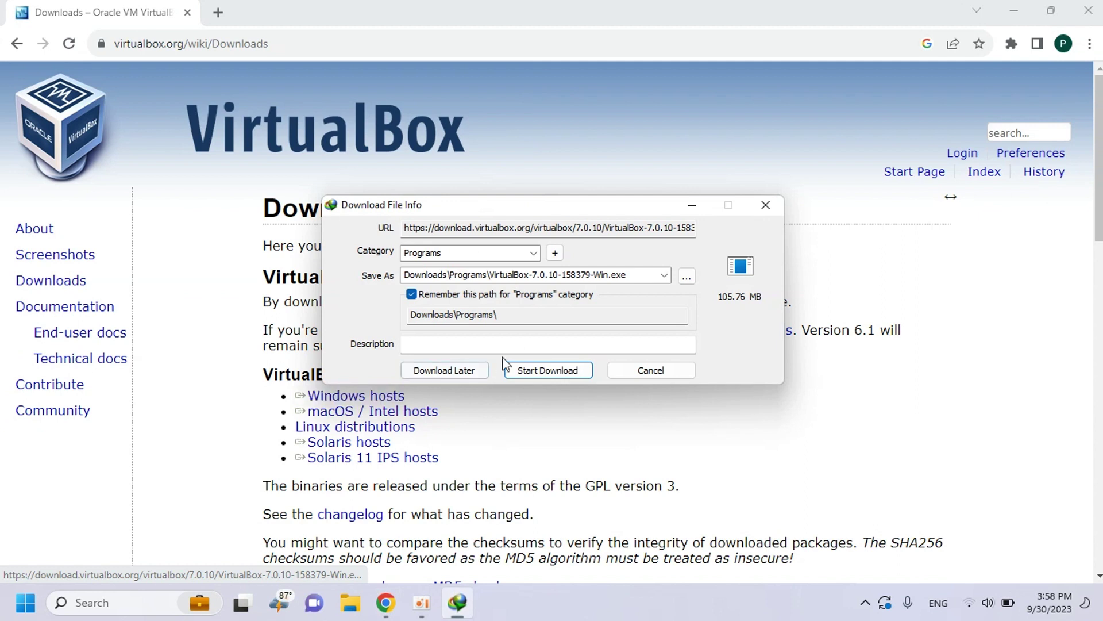
left_click(547, 370)
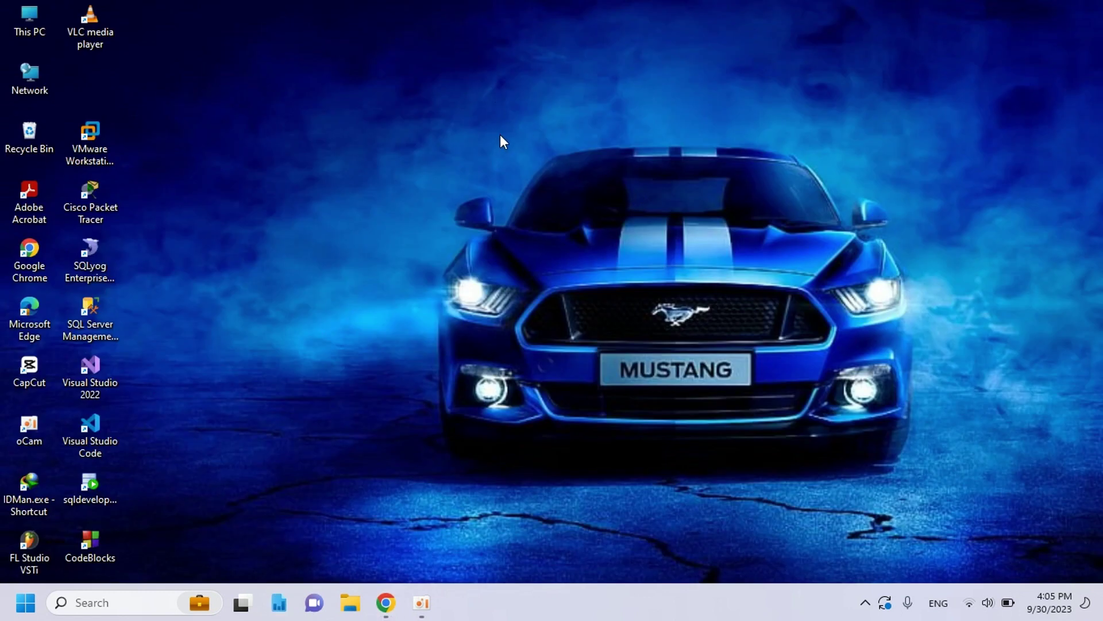
- Refresh the Windows desktop twice
right_click(500, 135)
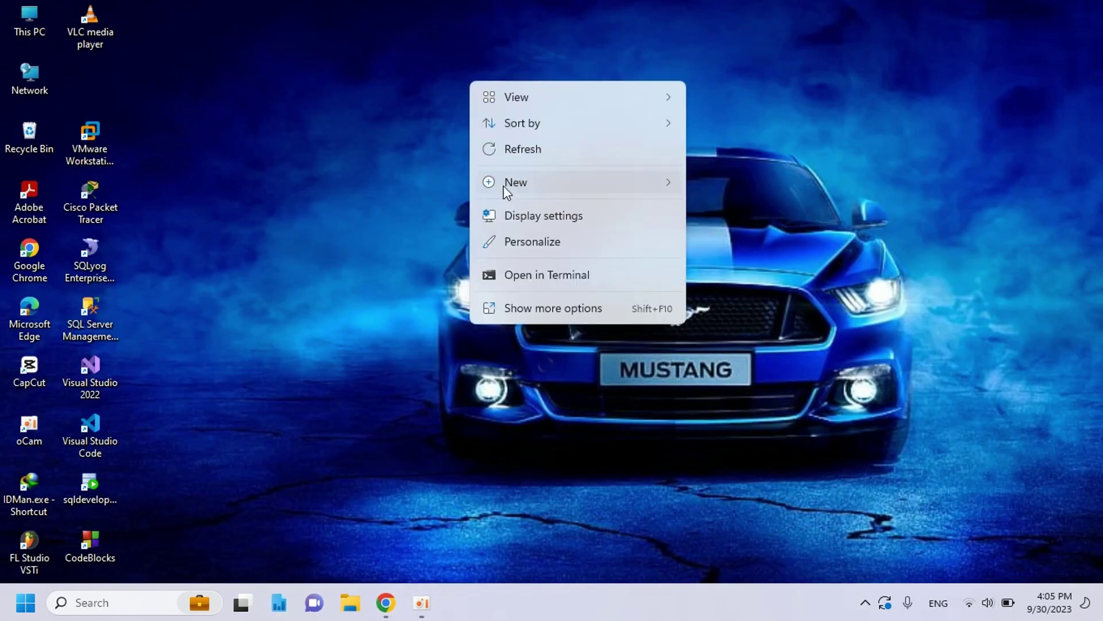
left_click(516, 153)
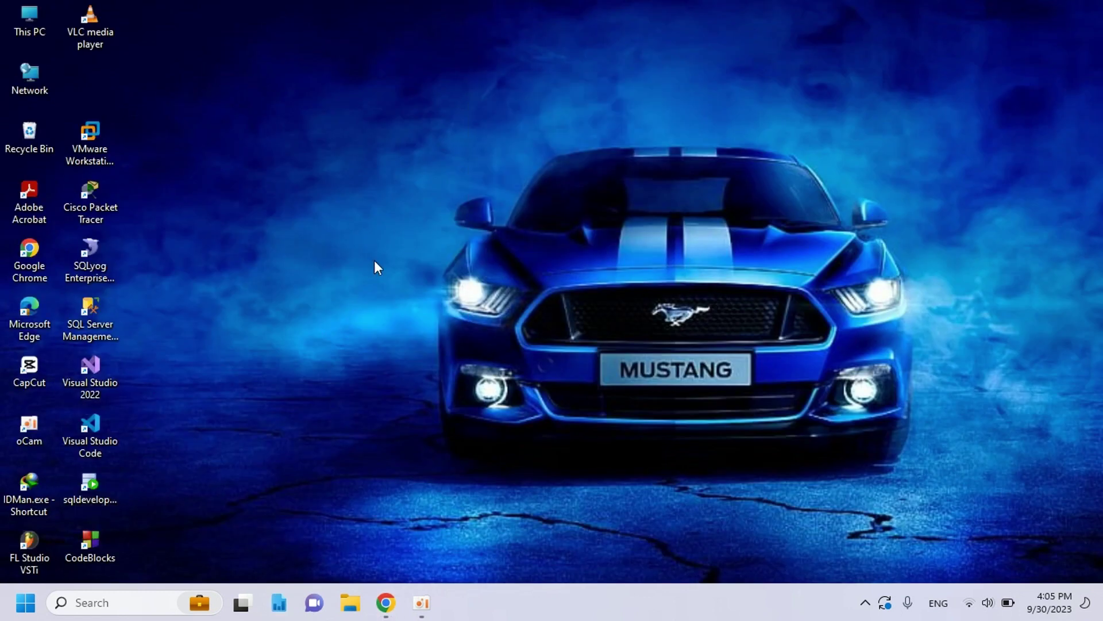
right_click(339, 169)
left_click(386, 236)
- Run the VirtualBox-7.0.10-158379-Win.exe installer from Downloads\Programs
left_click(350, 603)
left_click(281, 362)
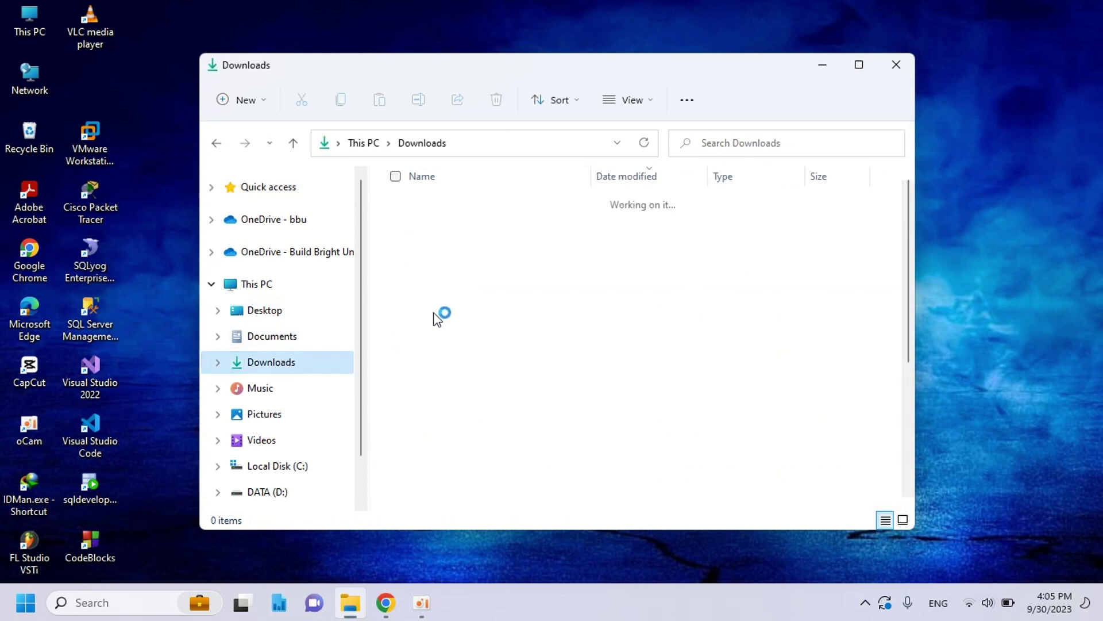
left_click(438, 225)
double_click(438, 225)
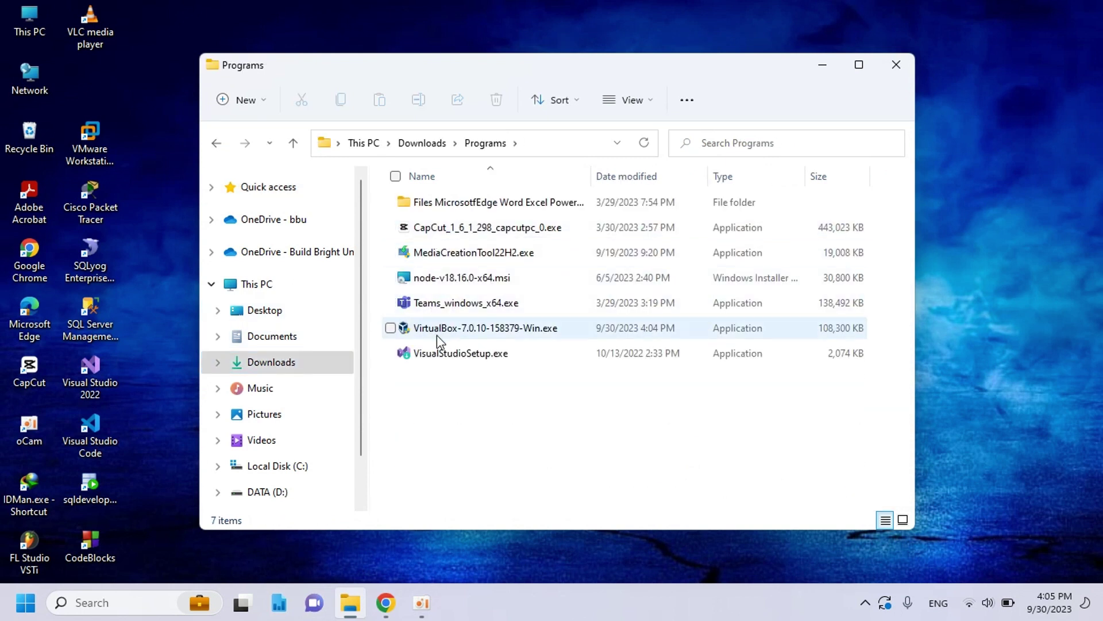
left_click(503, 332)
right_click(505, 332)
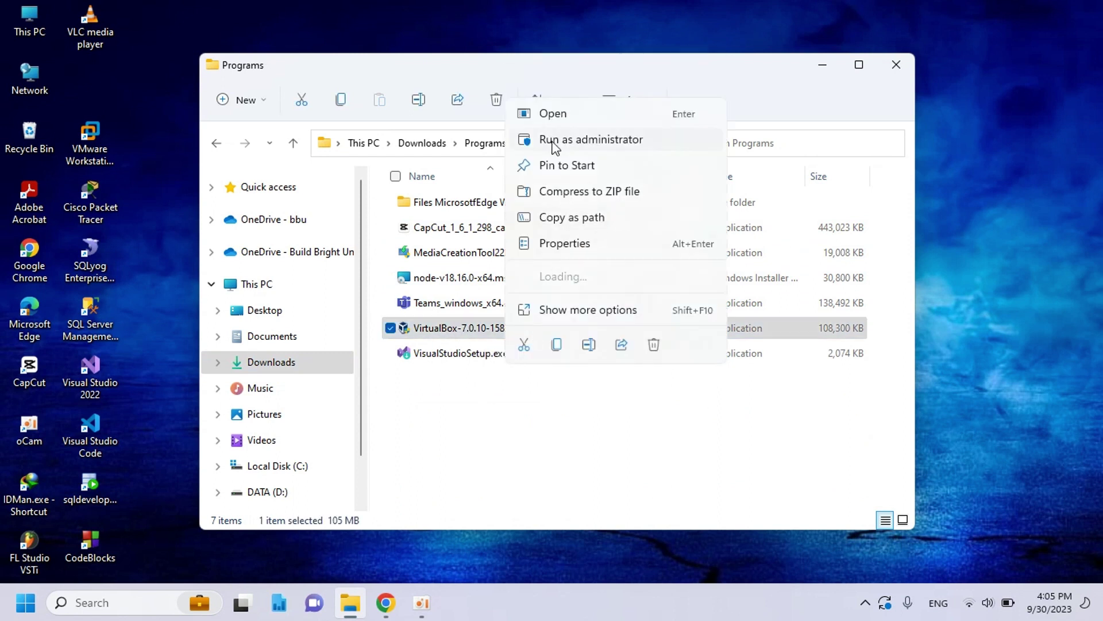
left_click(549, 114)
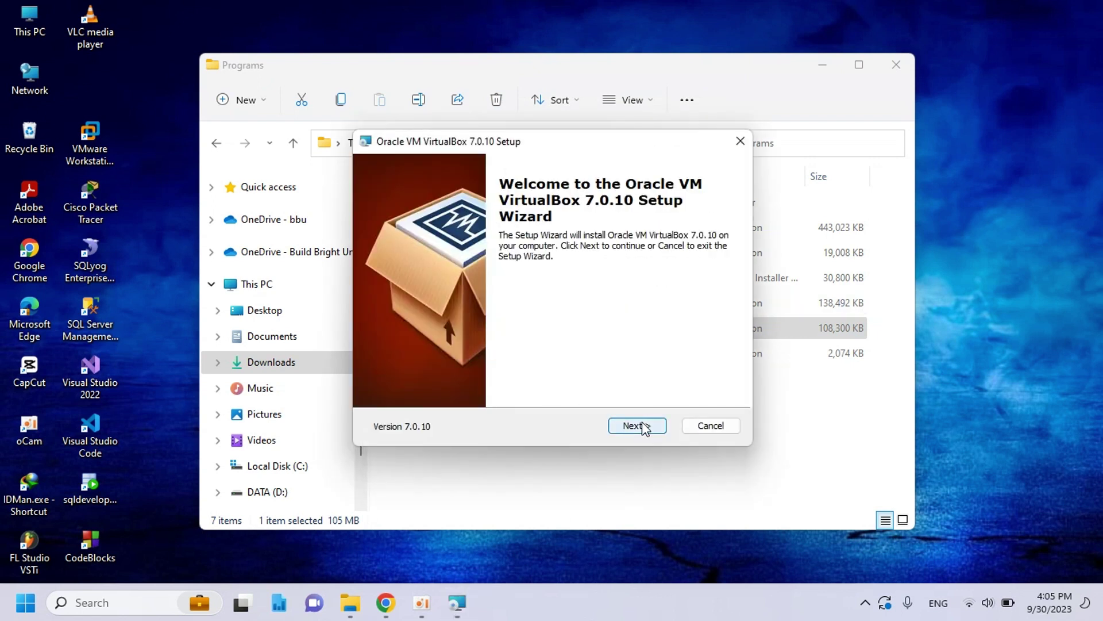
- Install VirtualBox 7.0.10 with default features, accepting the network and missing-Python warnings
left_click(636, 426)
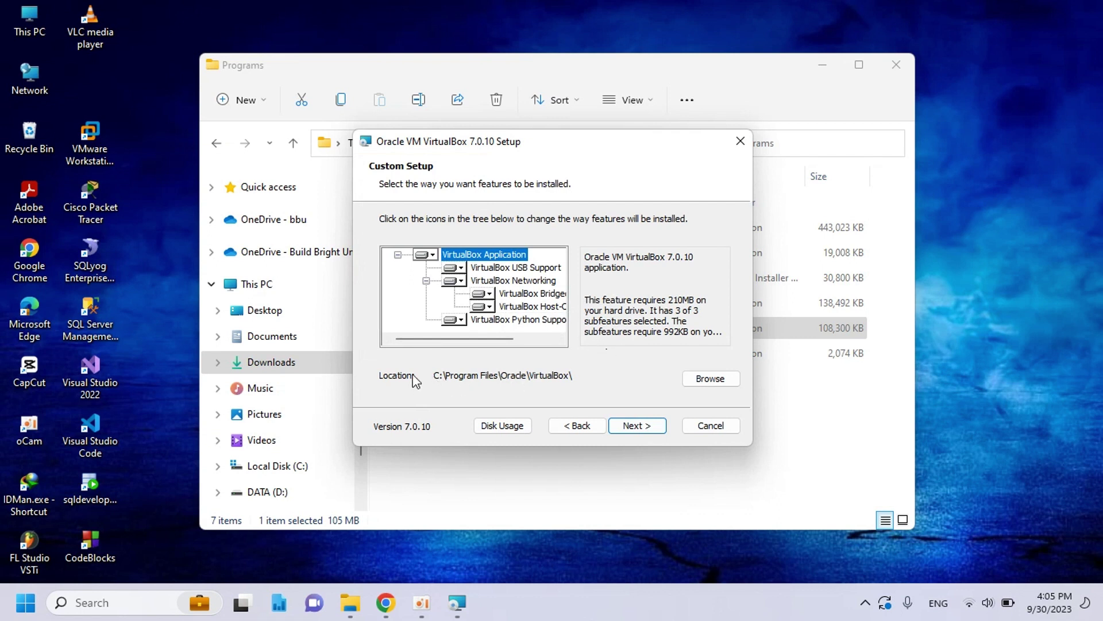
left_click(636, 425)
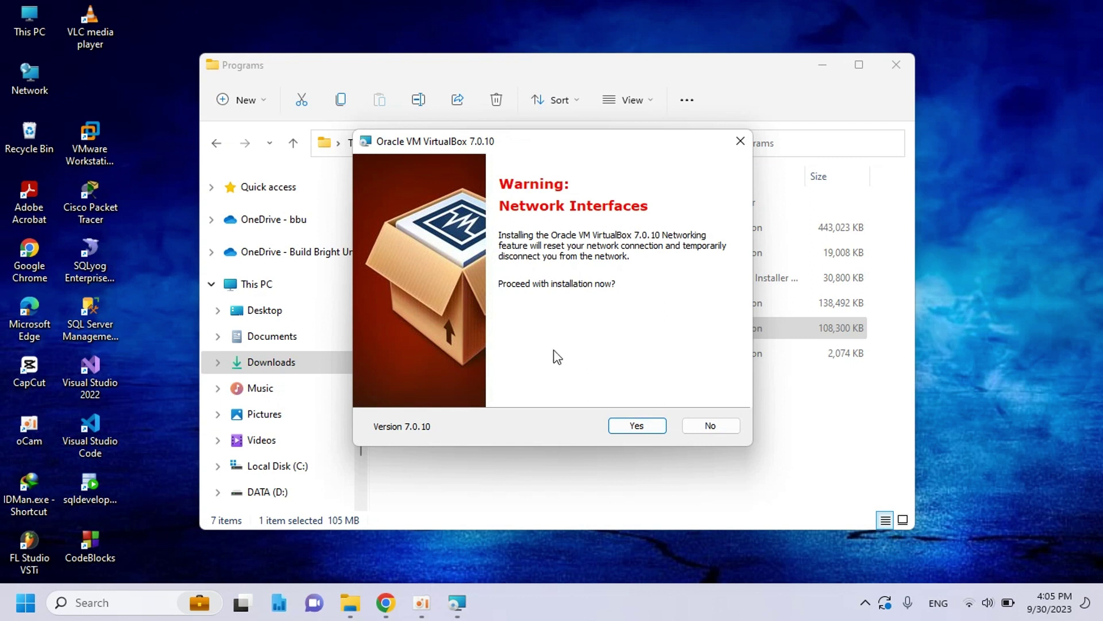
left_click(631, 426)
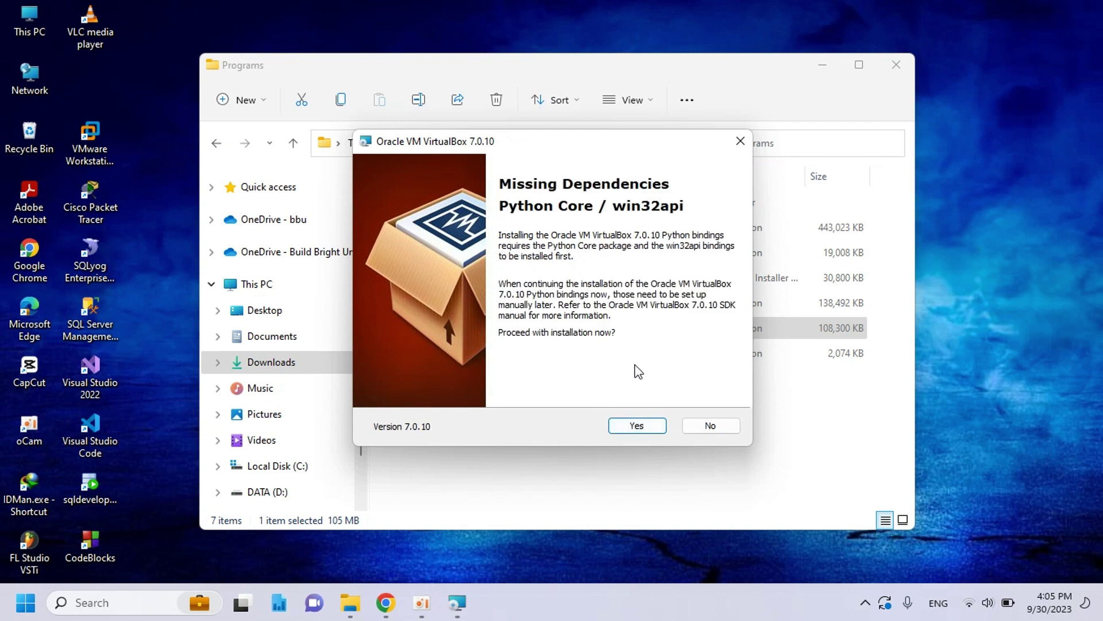
left_click(644, 419)
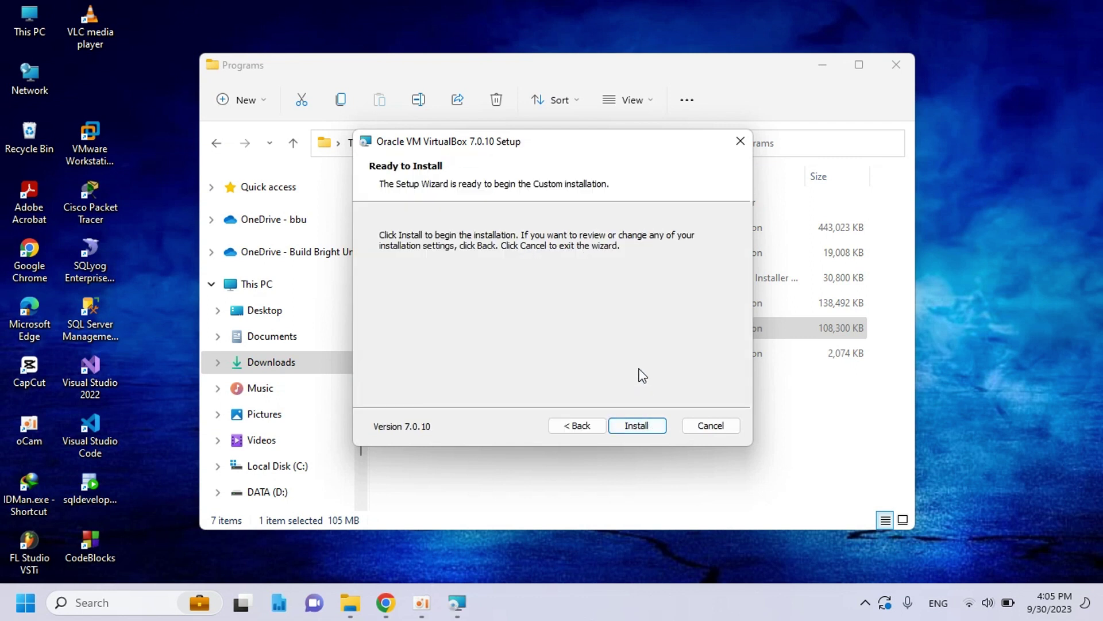
left_click(638, 425)
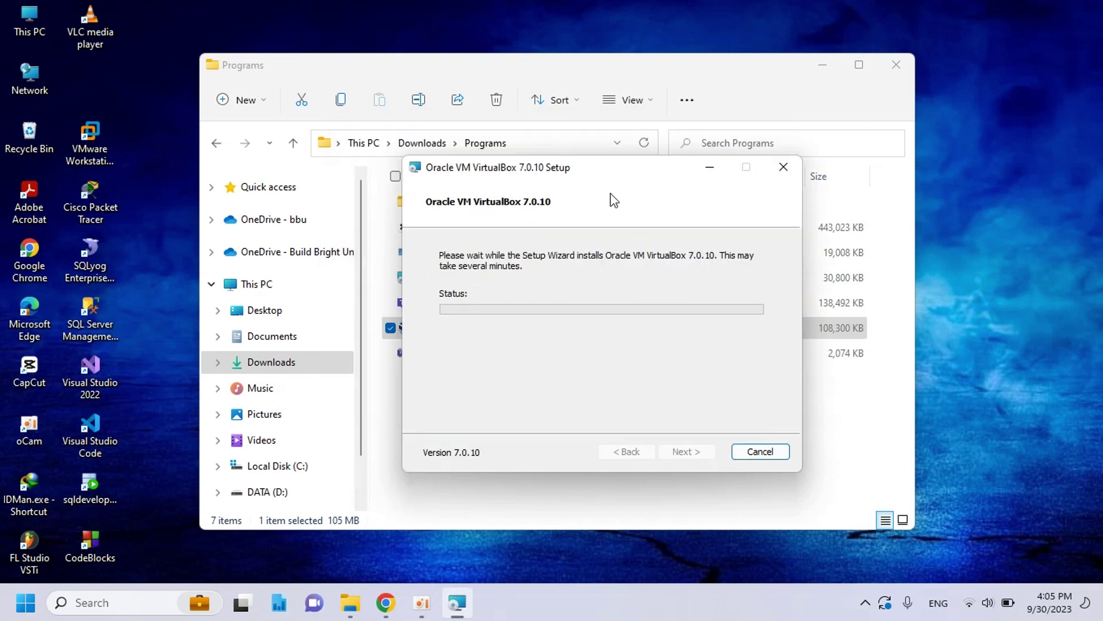
left_click_drag(635, 173, 617, 154)
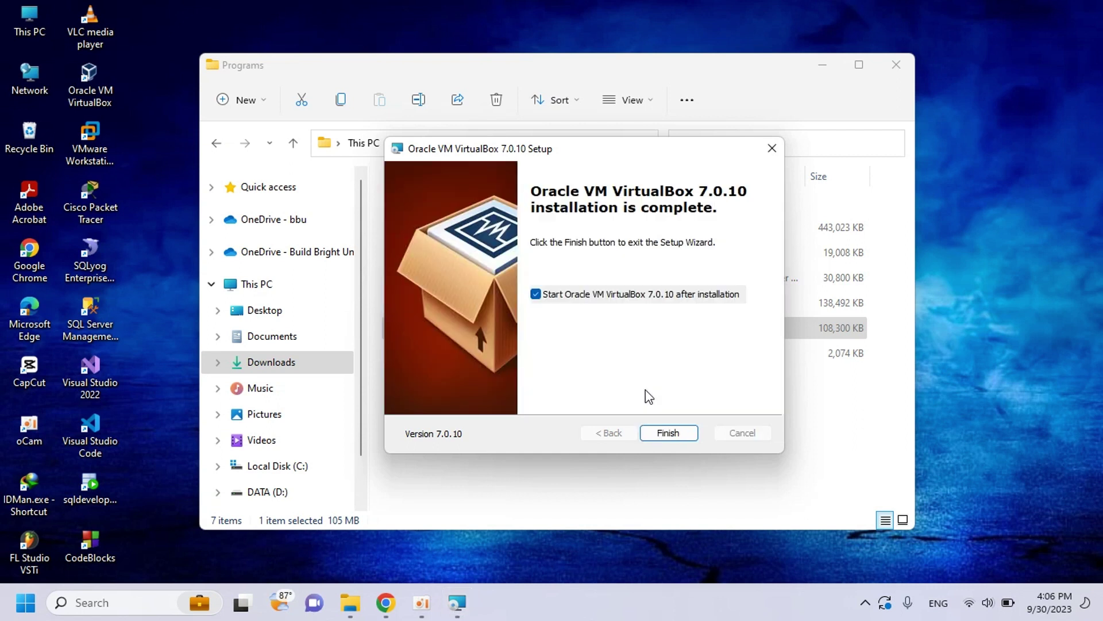
- Finish setup, close the Programs window, refresh the desktop and start Oracle VM VirtualBox from its shortcut
left_click(670, 432)
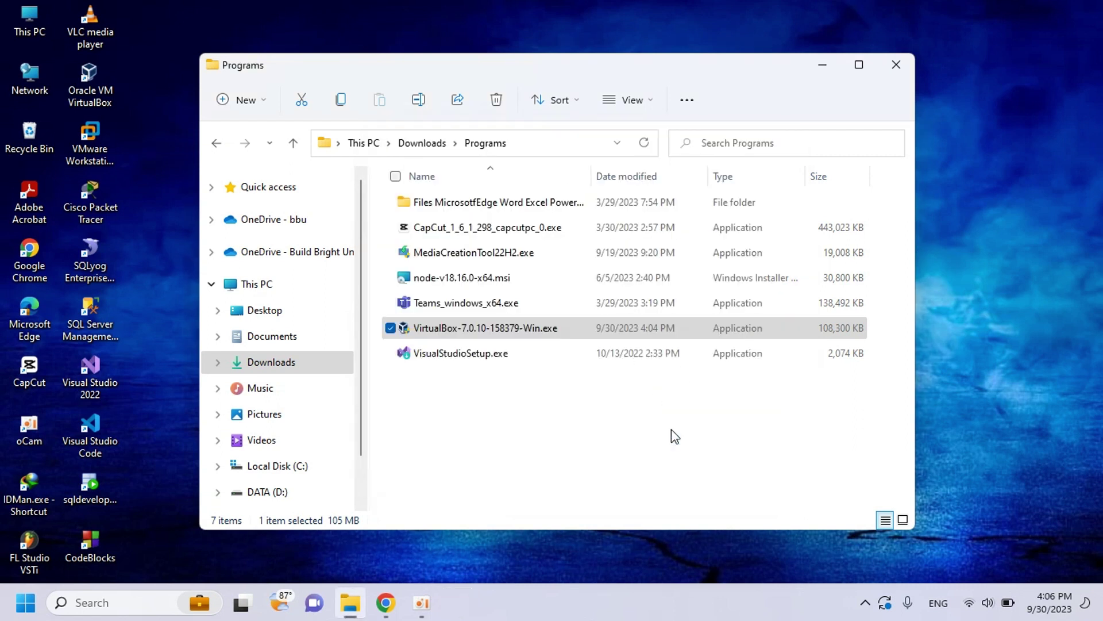
left_click(902, 71)
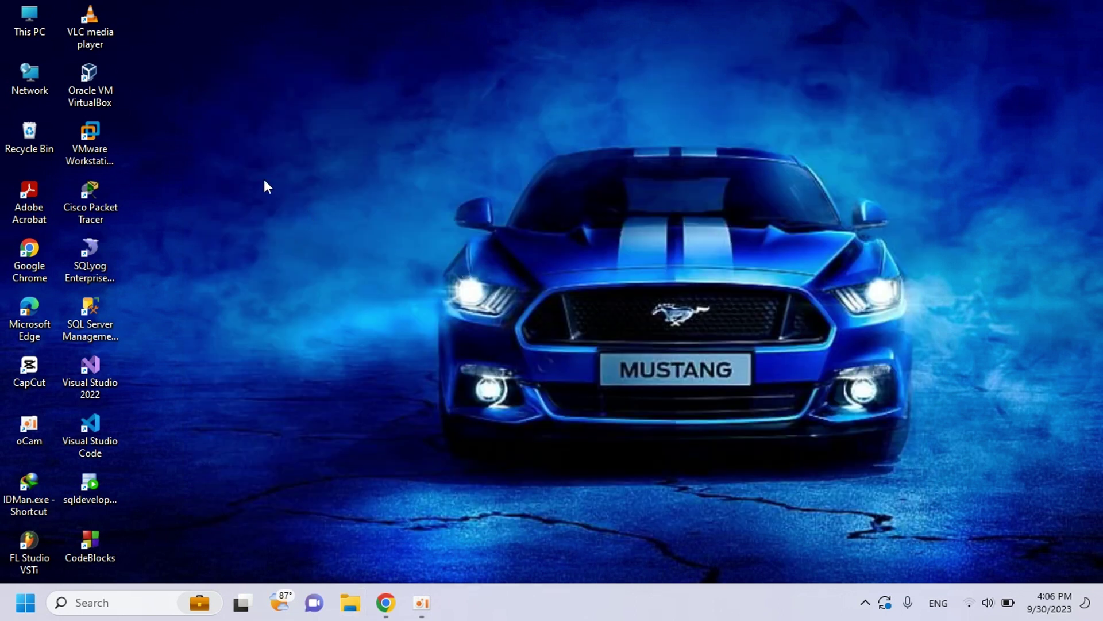
right_click(270, 151)
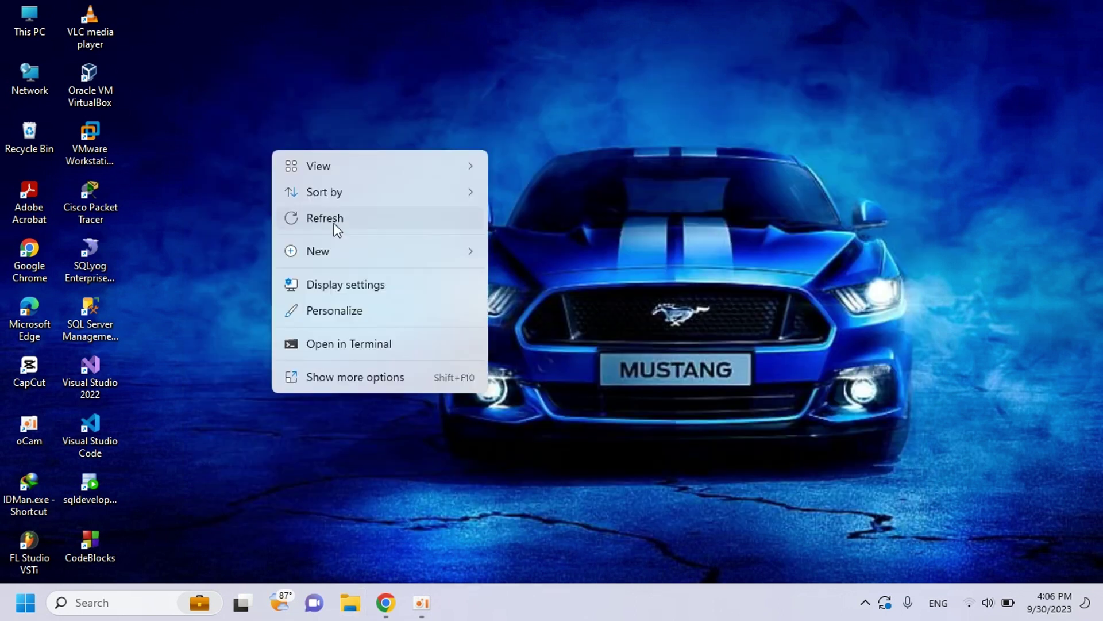
left_click(334, 224)
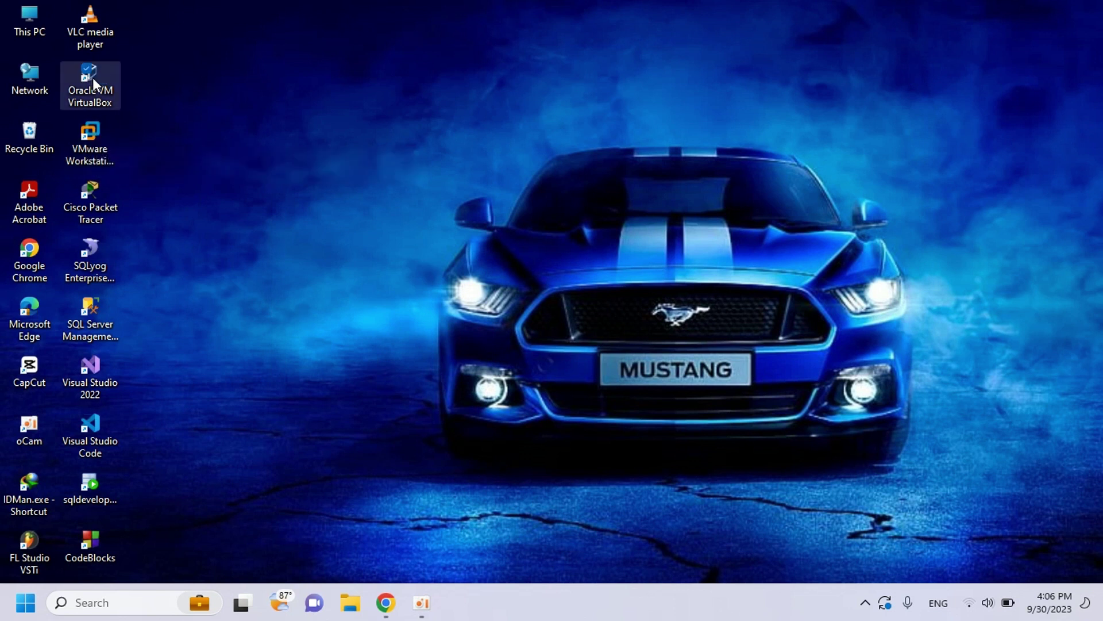
double_click(90, 80)
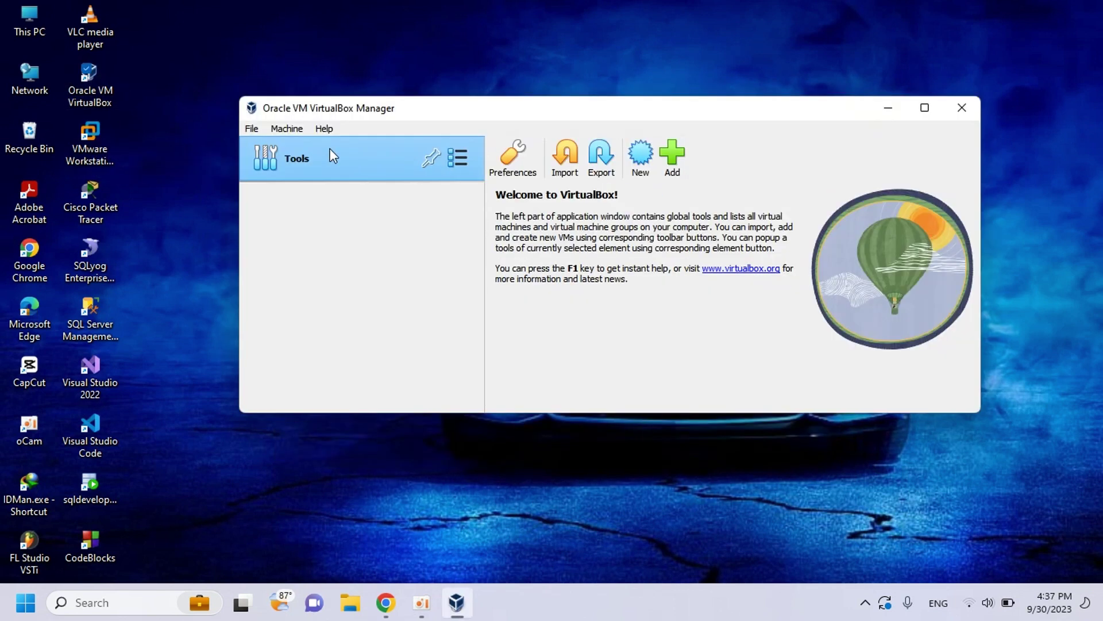
- Browse the VirtualBox Manager menus and dismiss the McAfee popup
left_click(288, 129)
left_click(324, 128)
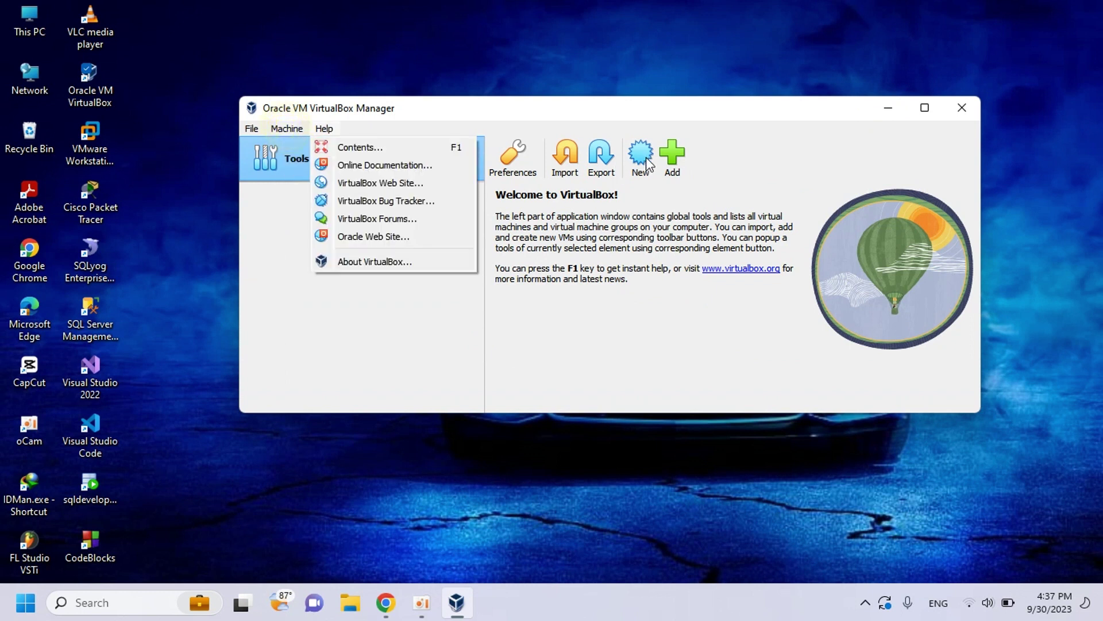
left_click(288, 129)
left_click(324, 129)
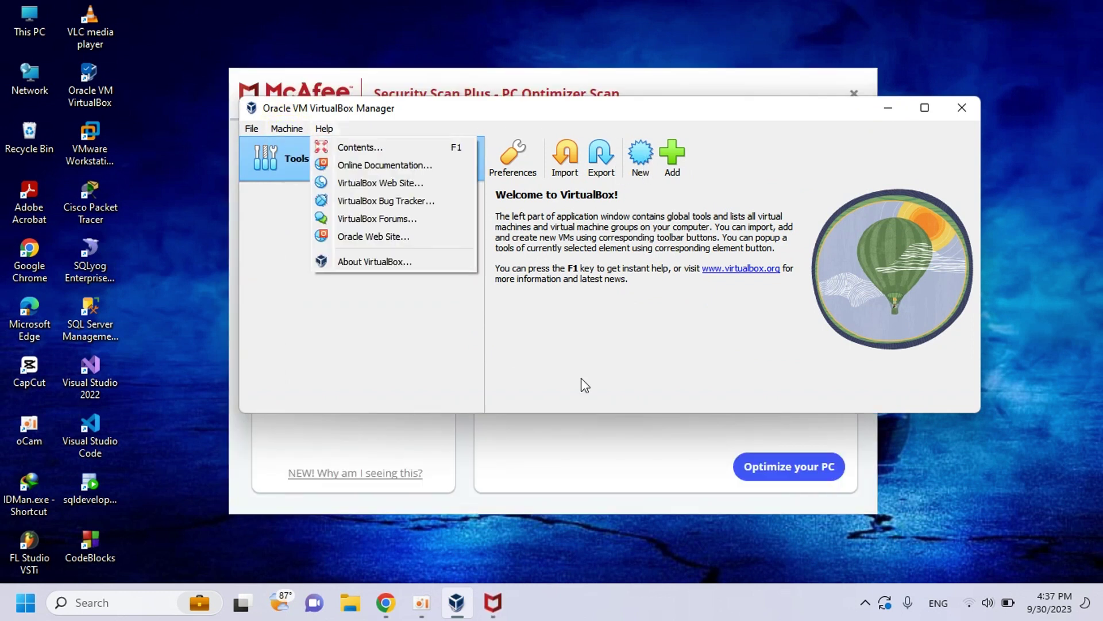
left_click(855, 92)
left_click(853, 92)
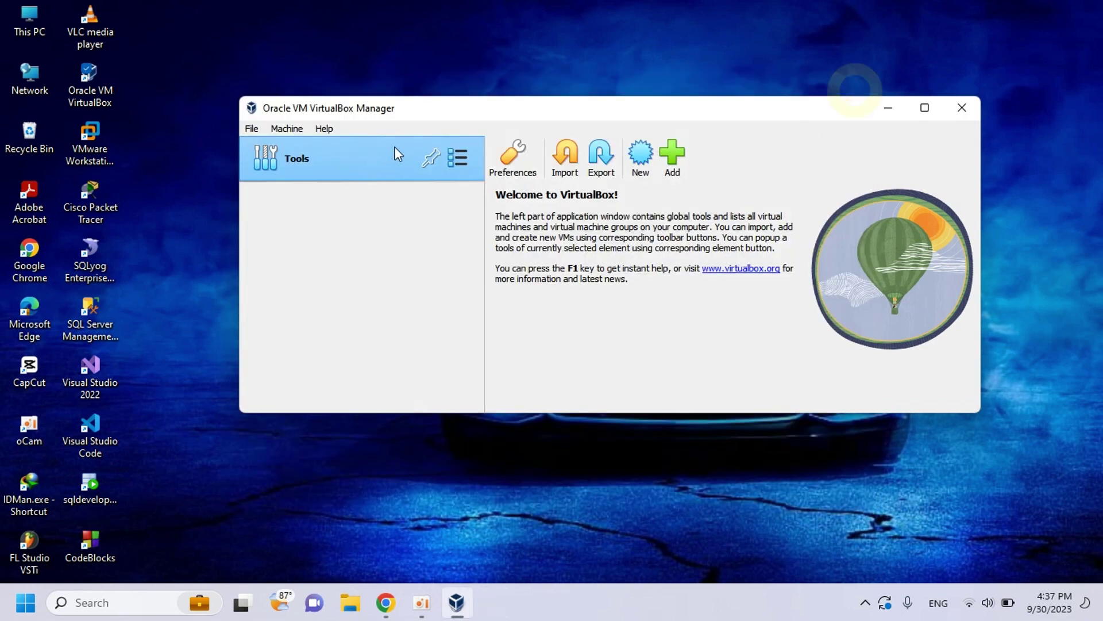
- Create a new machine named Fedora, auto-set to Linux, Fedora (64-bit)
left_click(287, 129)
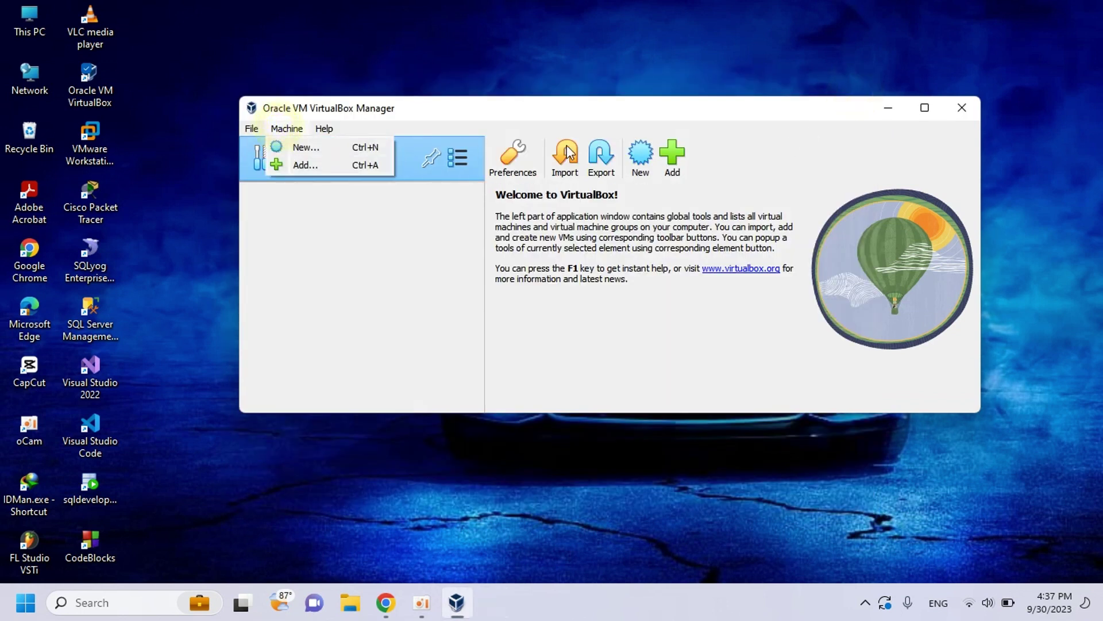
left_click(329, 149)
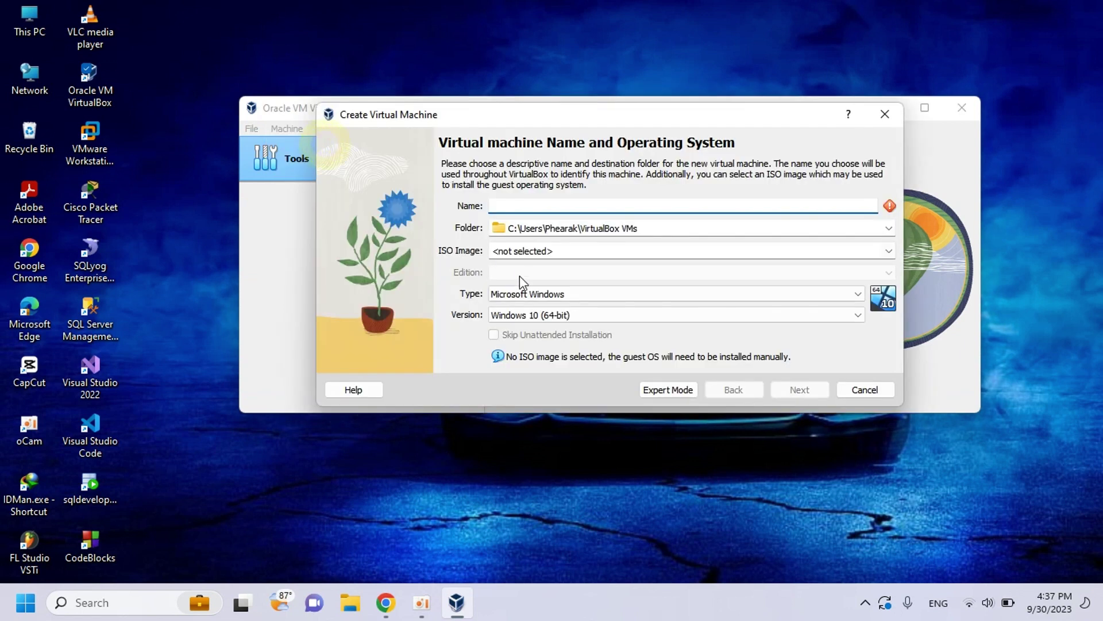
type("Fedora")
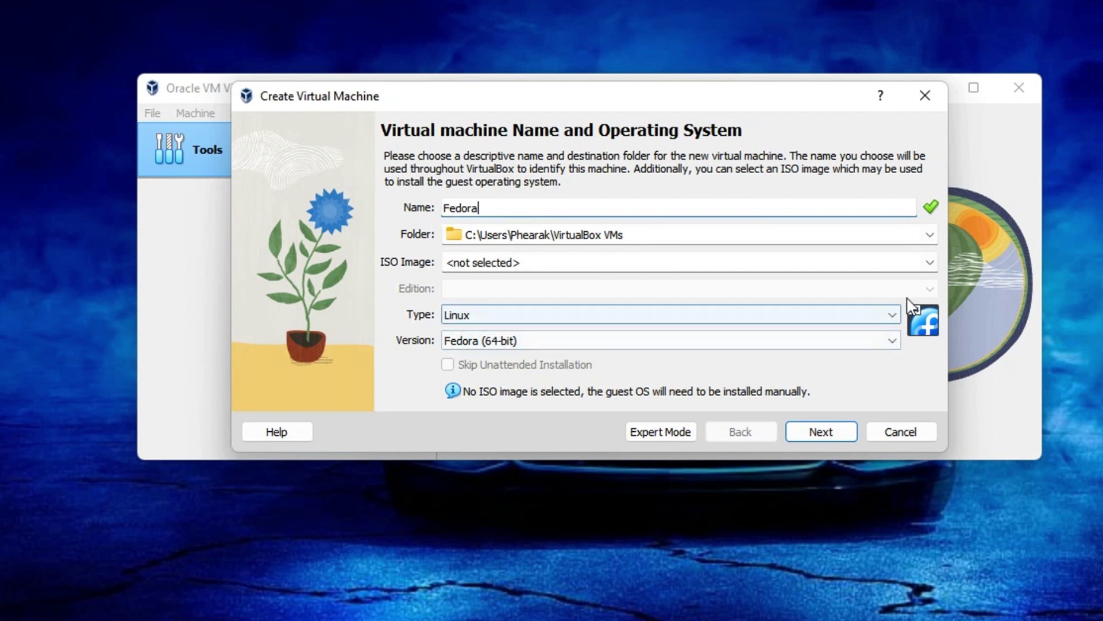
- Set base memory to 1079 MB with 1 CPU, advancing to the 15.00 GB hard disk page
left_click(821, 432)
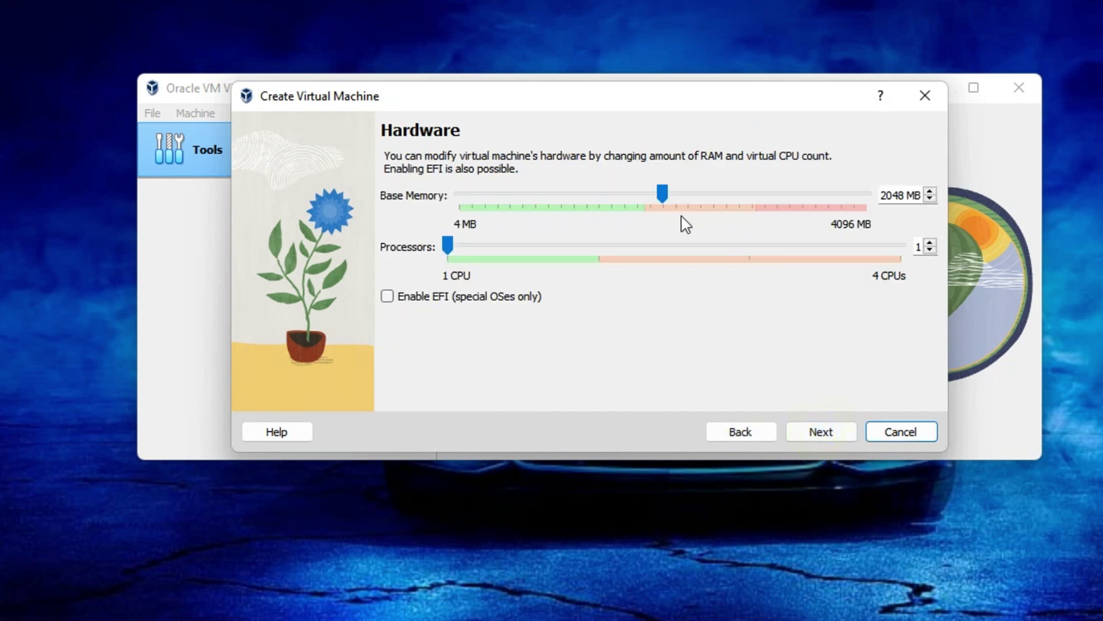
left_click_drag(663, 197, 563, 202)
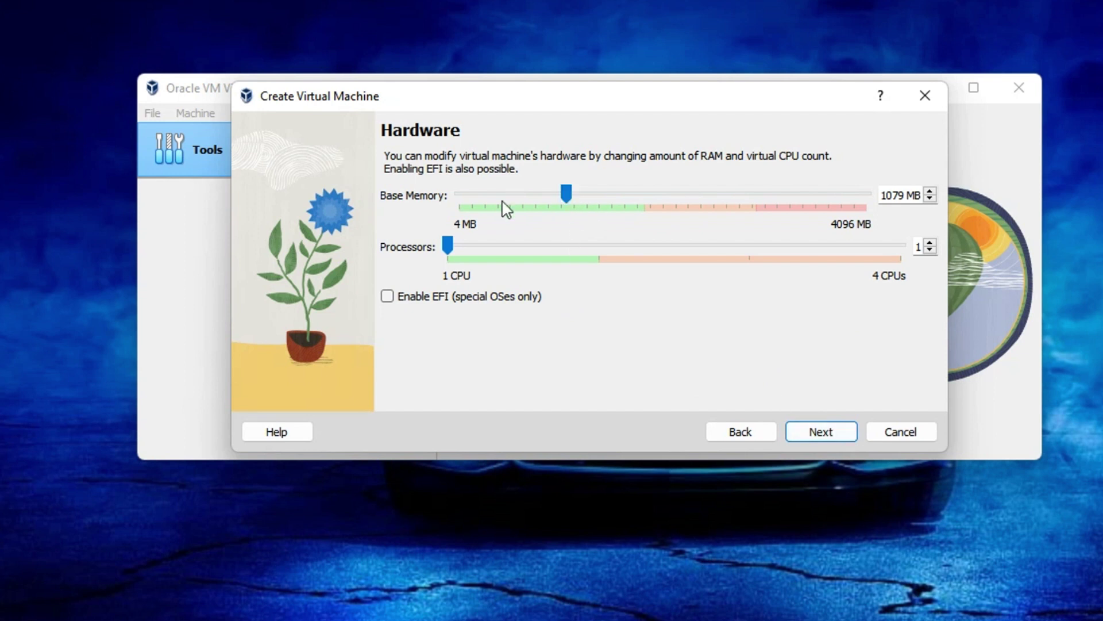
left_click_drag(382, 196, 426, 195)
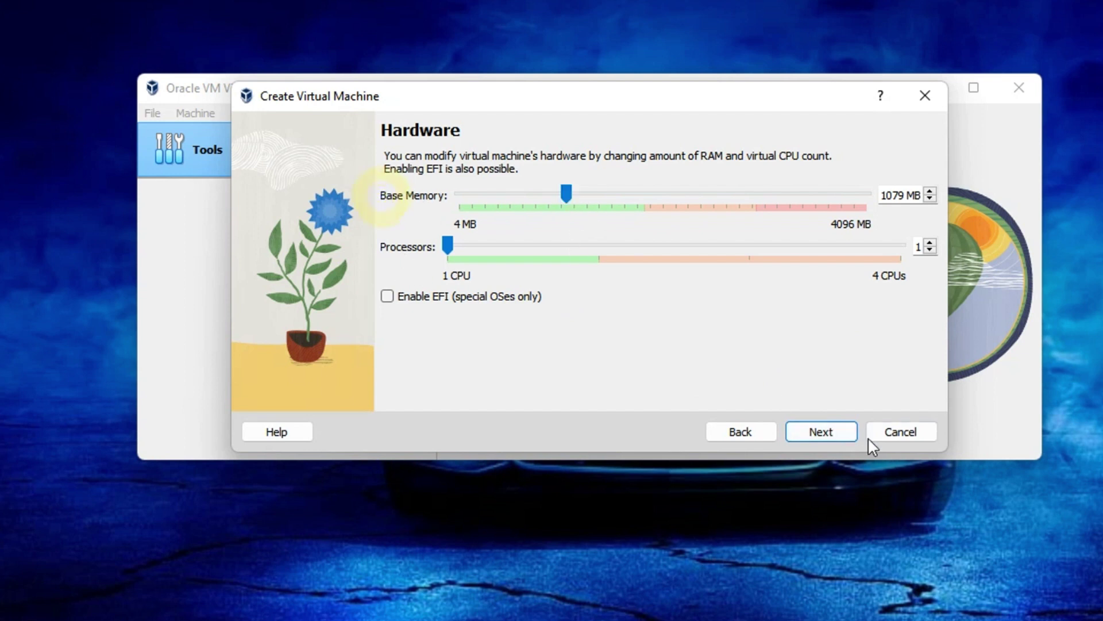
left_click(834, 431)
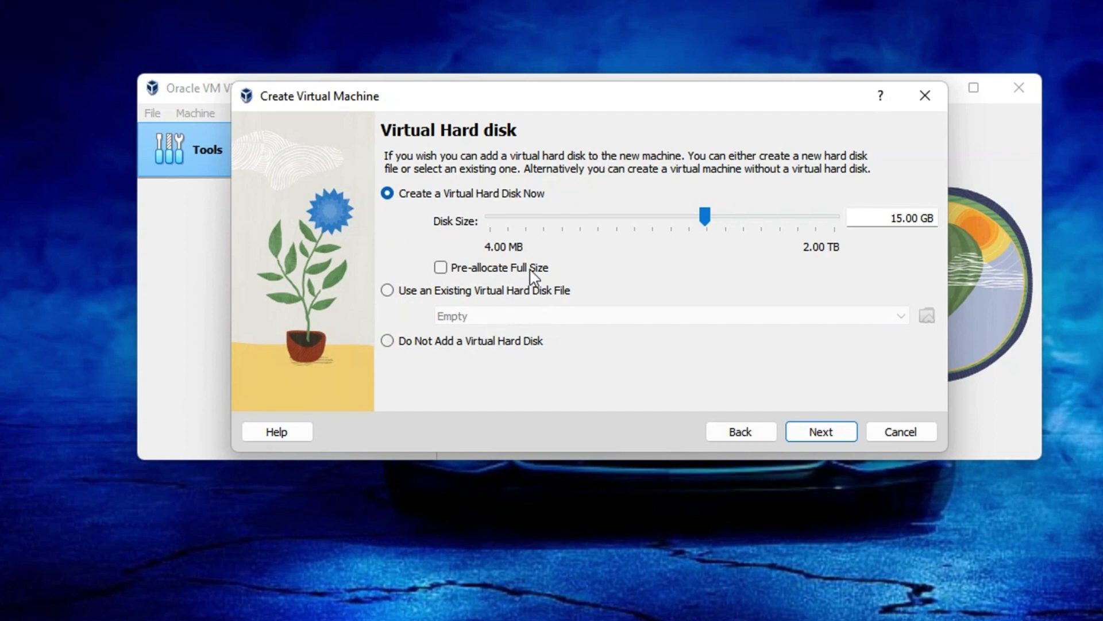
- Keep the 15.00 GB disk, review the Fedora (64-bit) summary, and finish the wizard
left_click(812, 431)
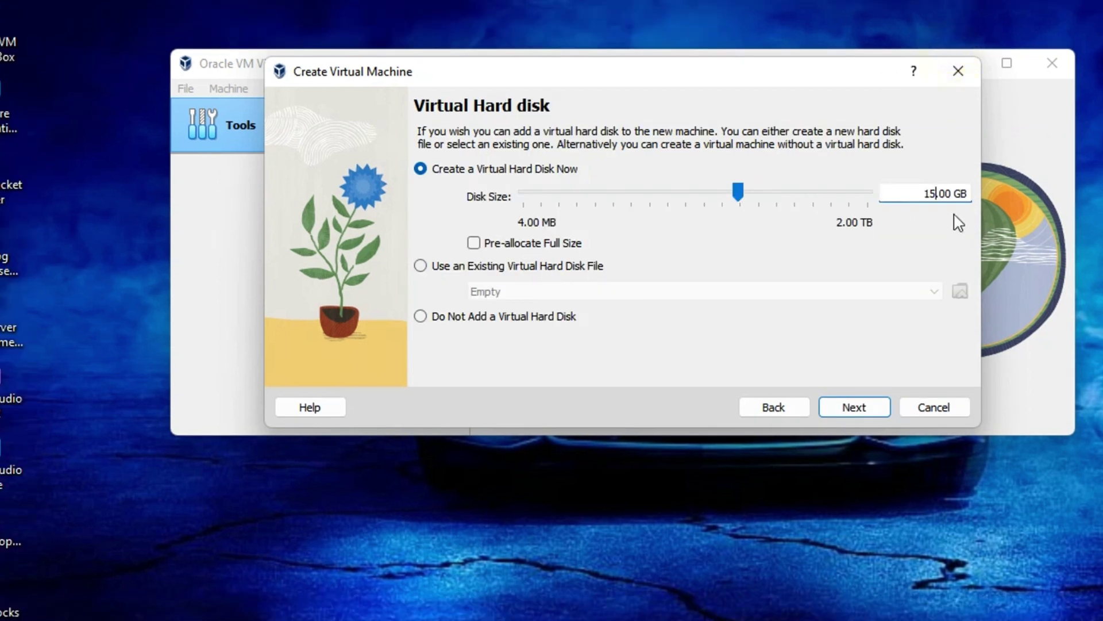
left_click(859, 408)
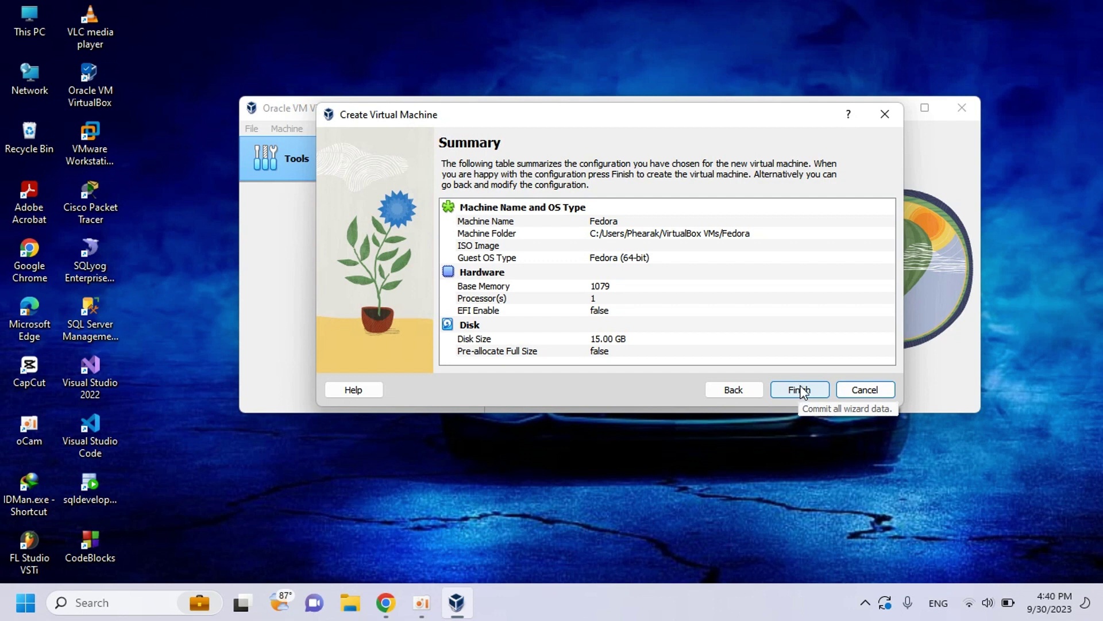
left_click(801, 389)
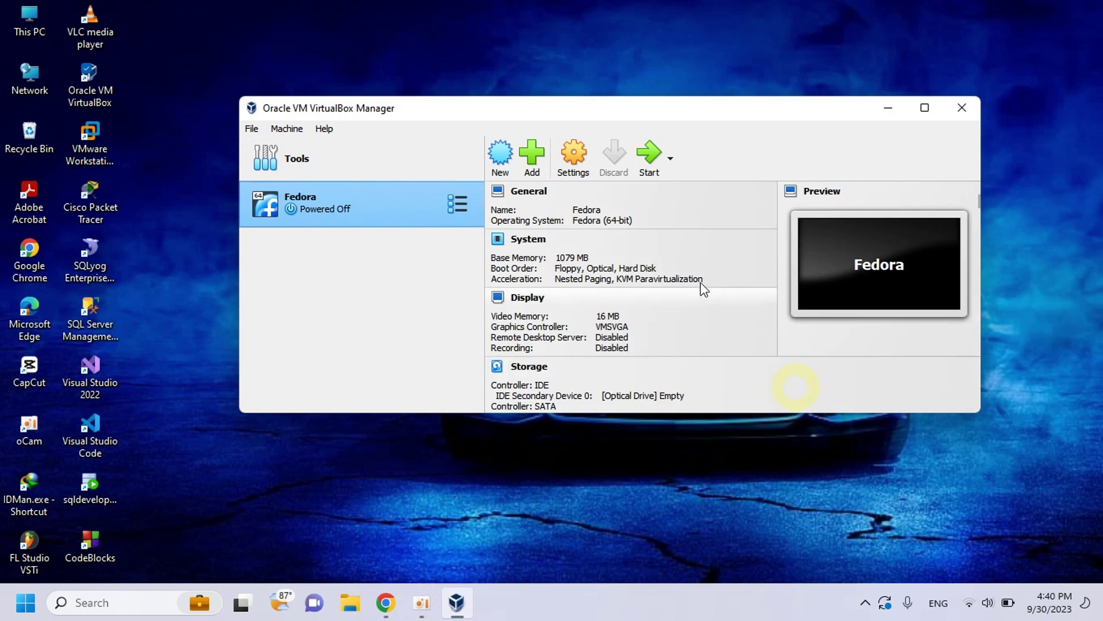
- Maximize the manager and attach Fedora-20-x86_64-DVD.iso from D:\Linux to the Fedora VM's optical drive
scroll(626, 256, "down", 2)
left_click(924, 108)
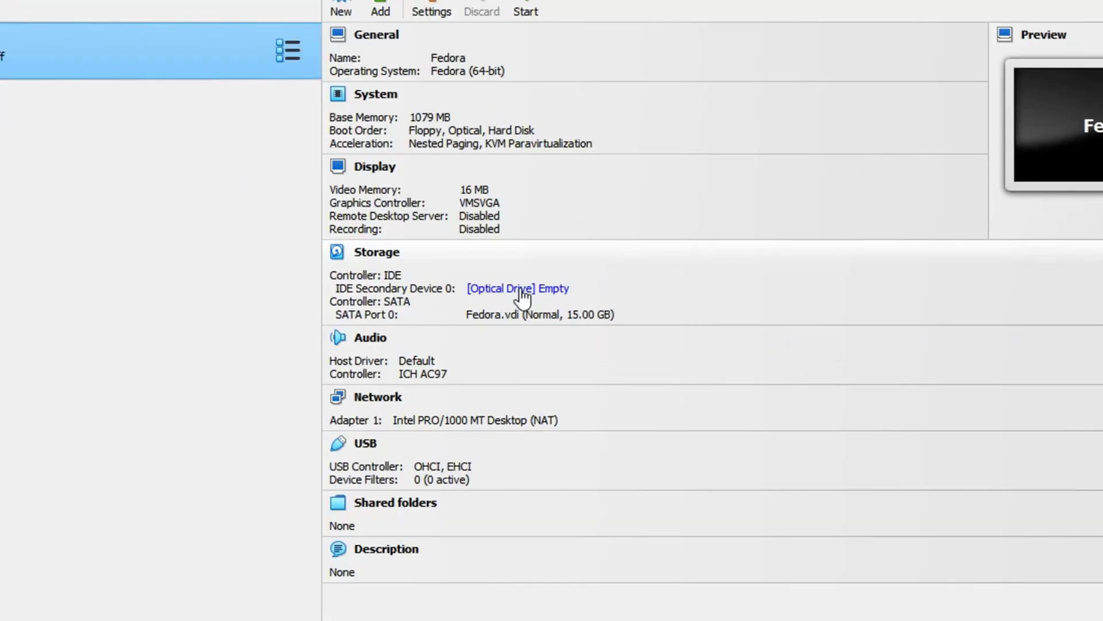
left_click(522, 293)
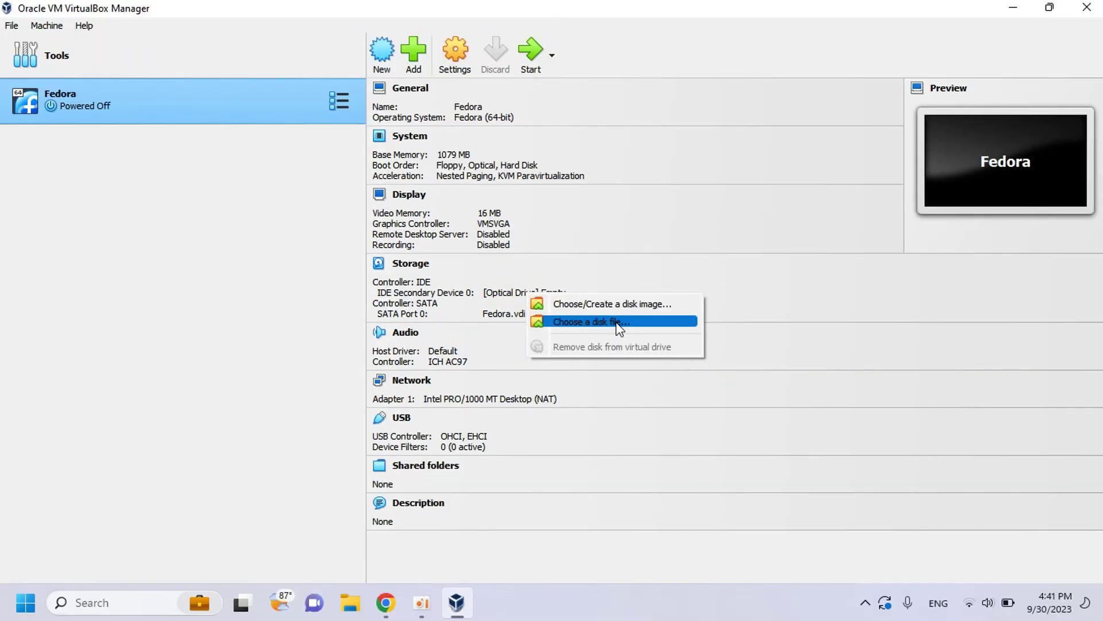
left_click(619, 323)
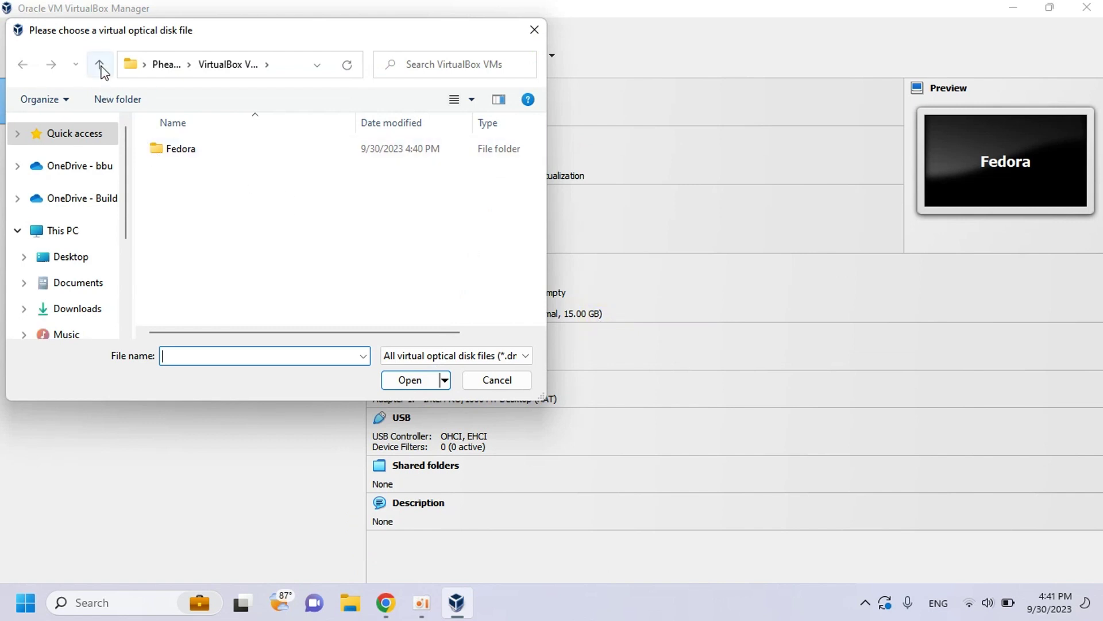
scroll(75, 287, "down", 5)
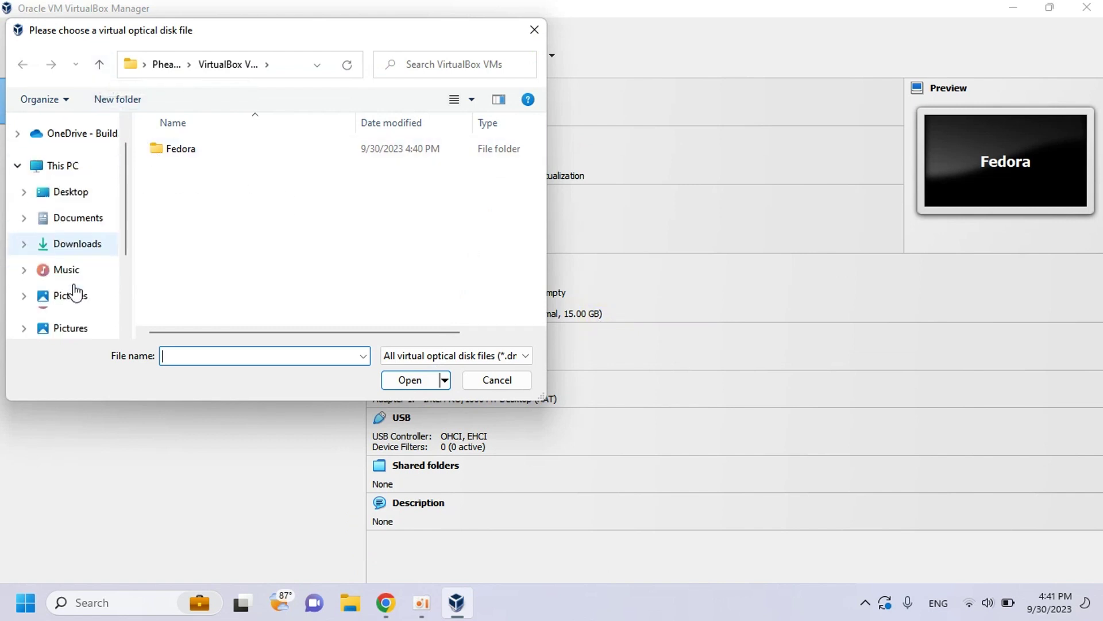
left_click(74, 283)
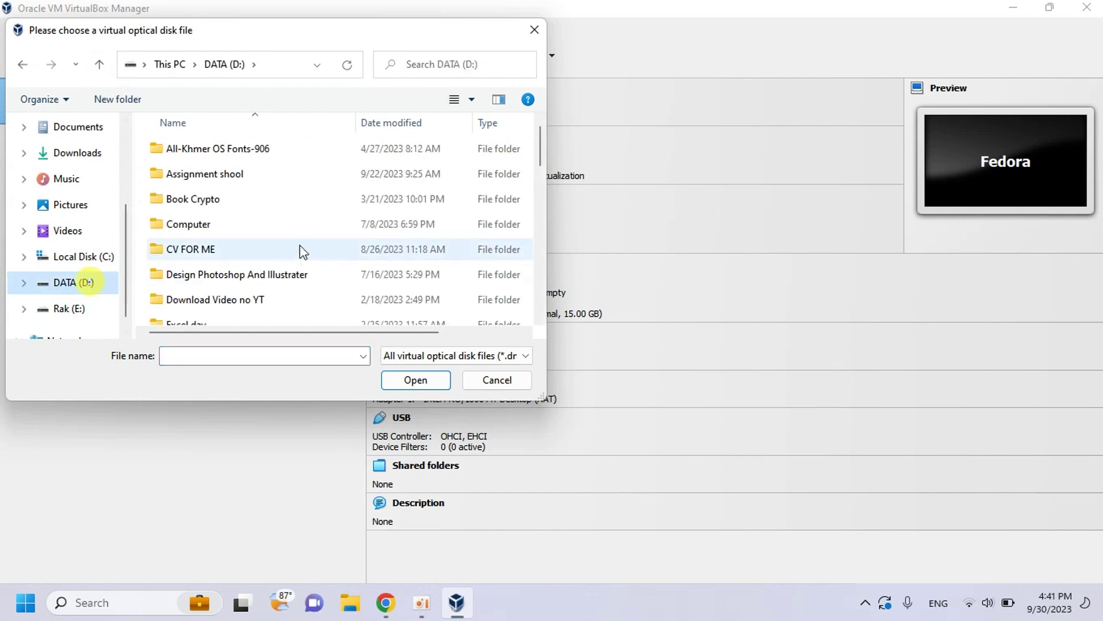
scroll(298, 249, "down", 2)
scroll(207, 247, "down", 2)
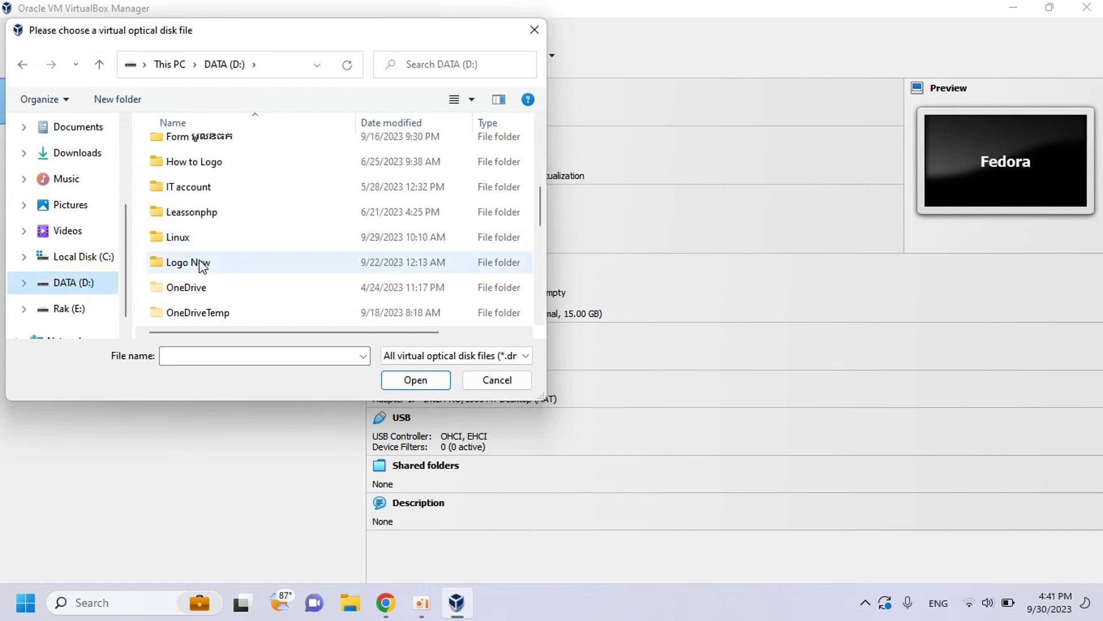
double_click(196, 236)
left_click(188, 153)
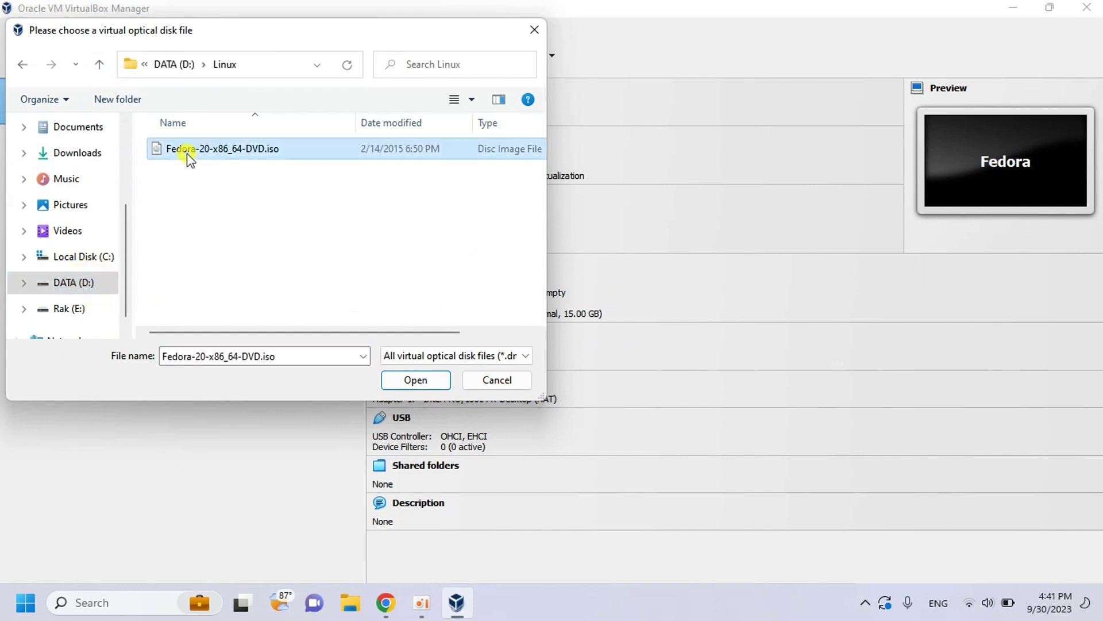
left_click(414, 380)
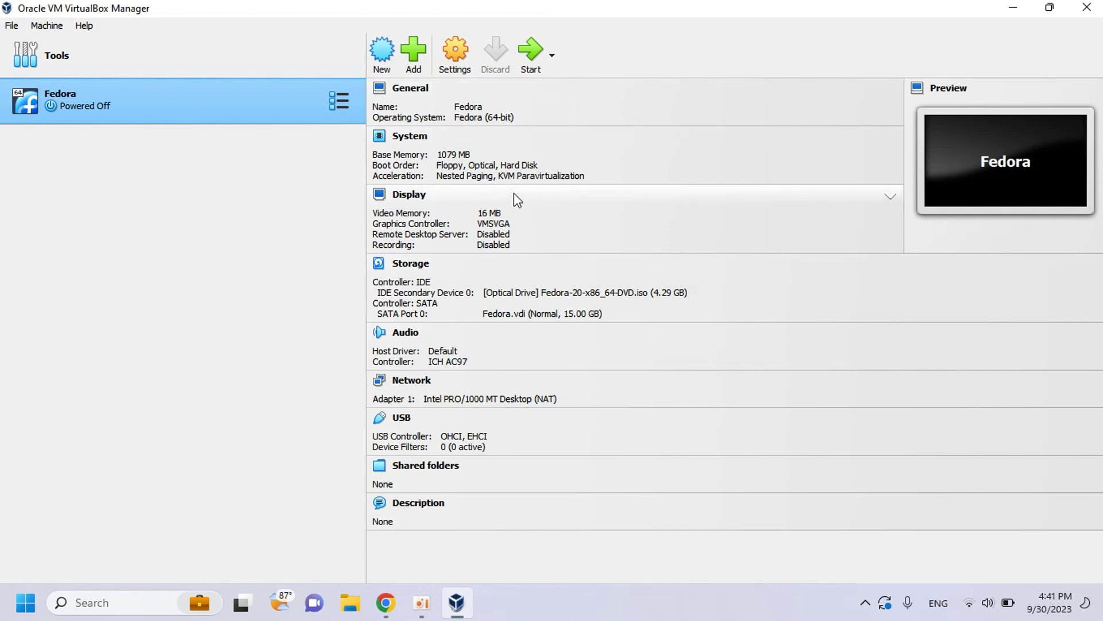
- Start the Fedora VM from the toolbar's green Start arrow
left_click(530, 55)
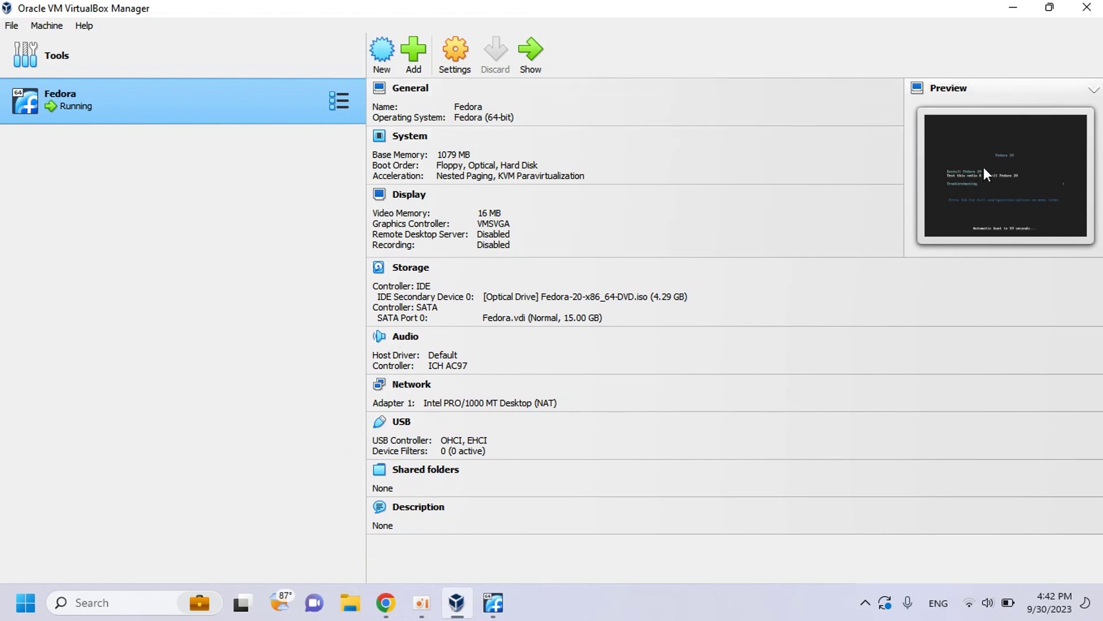
- Show the running VM's window and let it capture keyboard and mouse, suppressing future capture messages
left_click(532, 54)
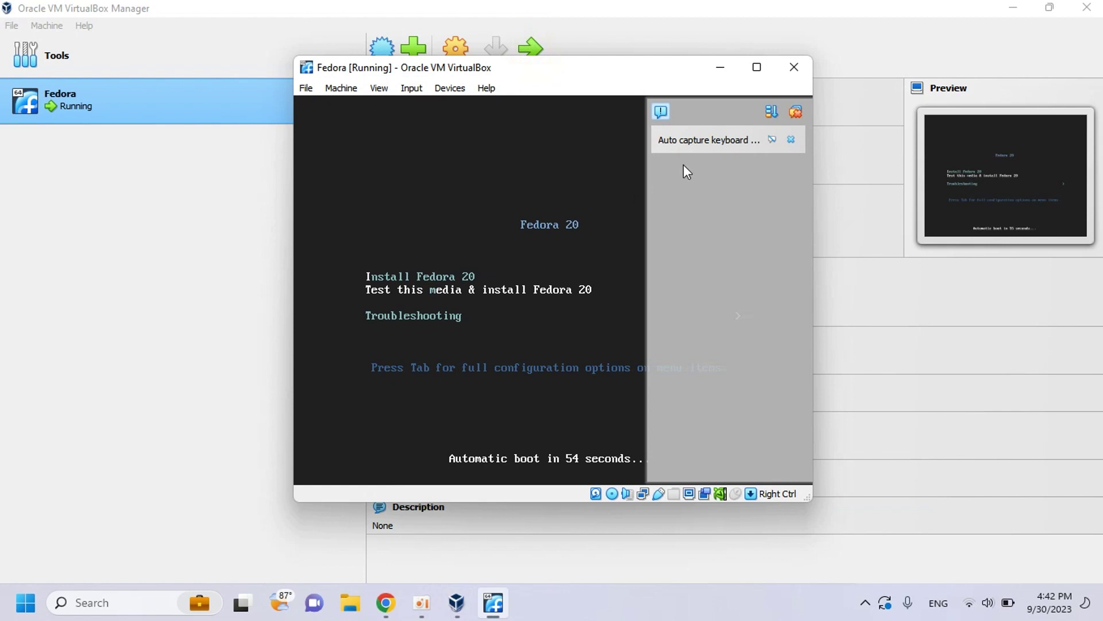
left_click(793, 140)
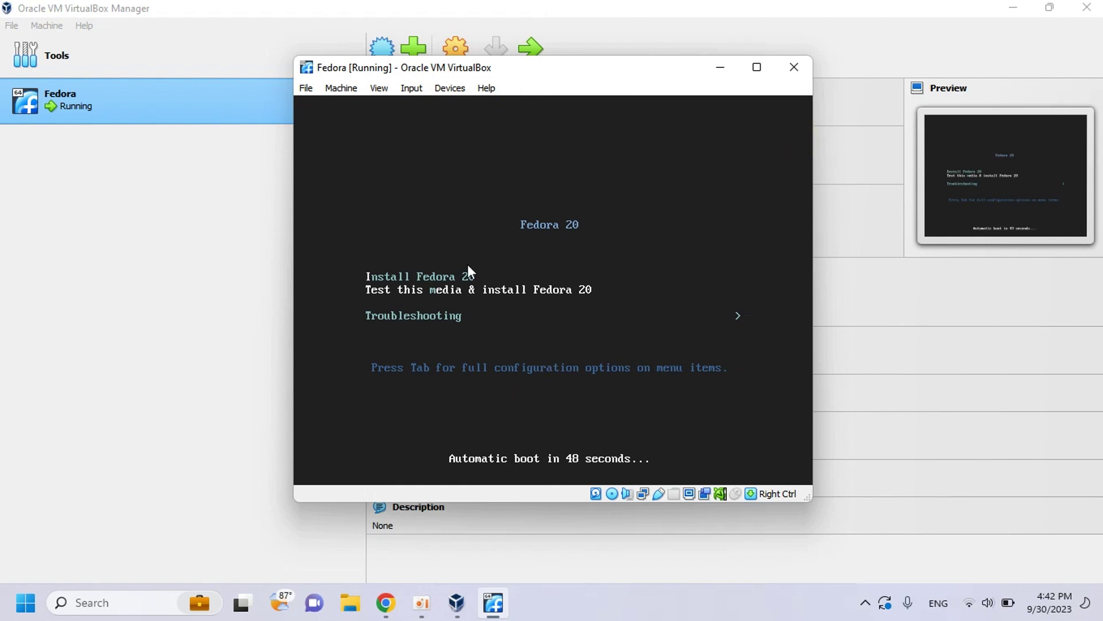
left_click(418, 277)
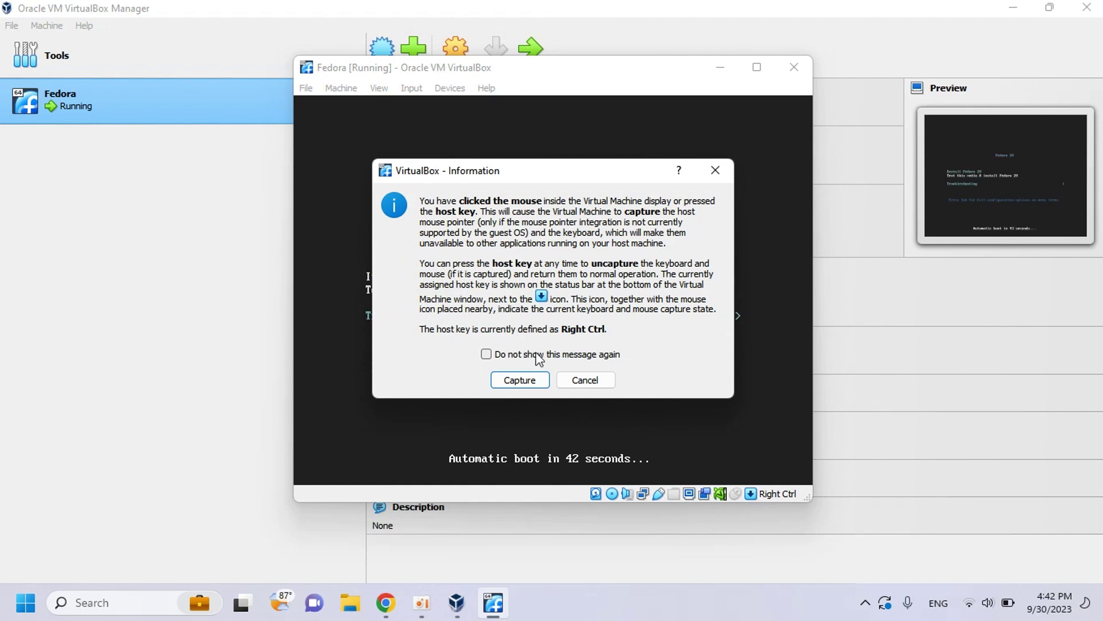
left_click(572, 380)
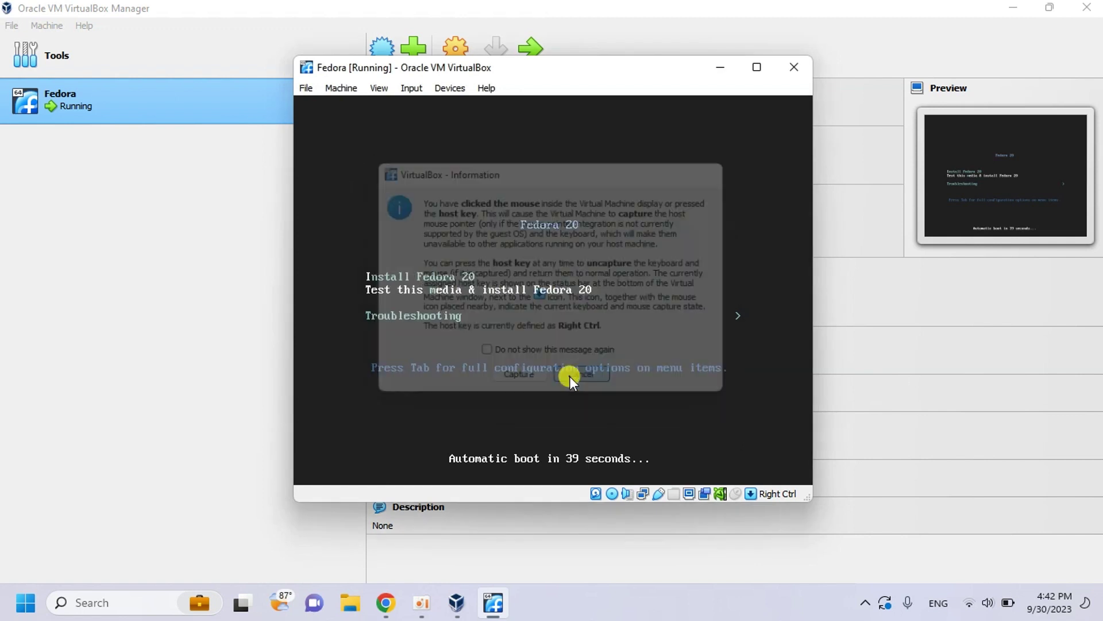
left_click(569, 374)
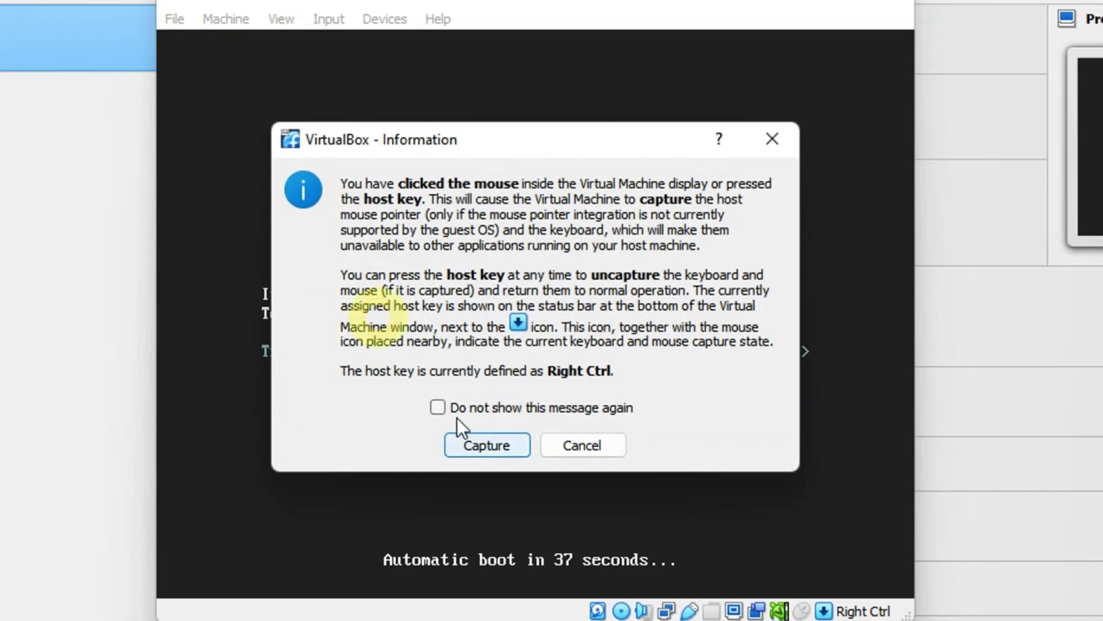
left_click(441, 408)
left_click(479, 444)
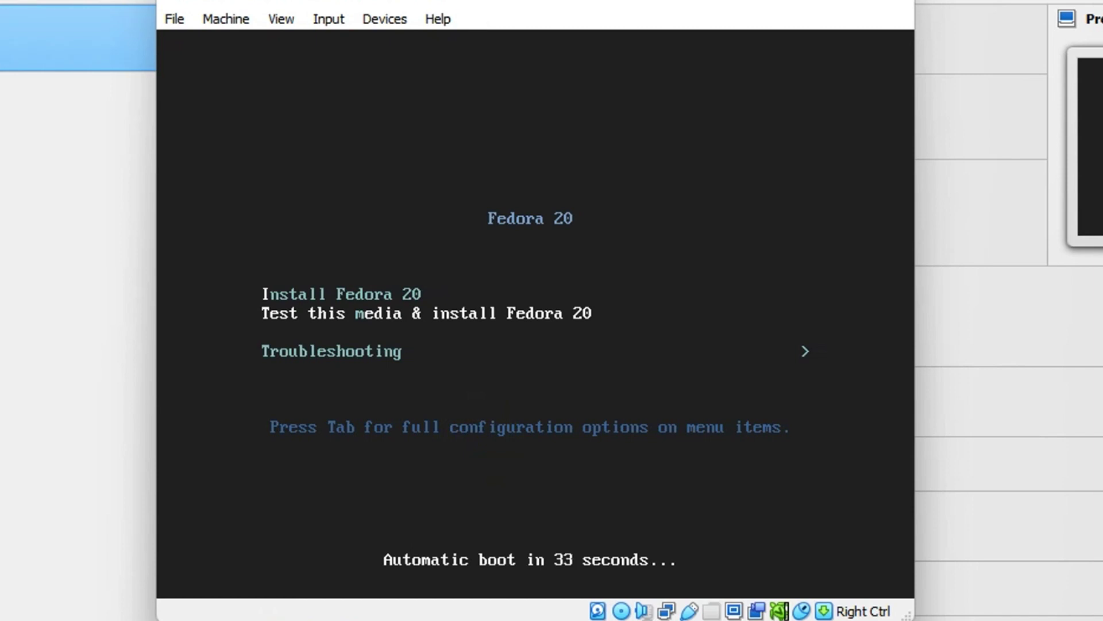
- Stop the boot countdown and boot the Install Fedora 20 option
key("Up")
key("Down")
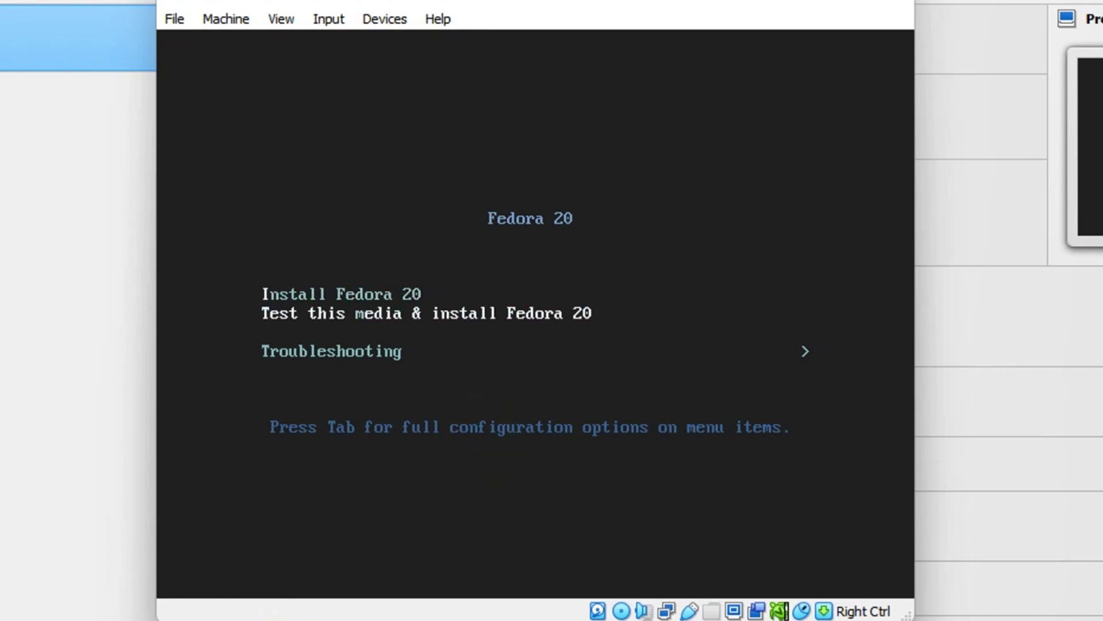
key("Down")
key("Up")
key("Up")
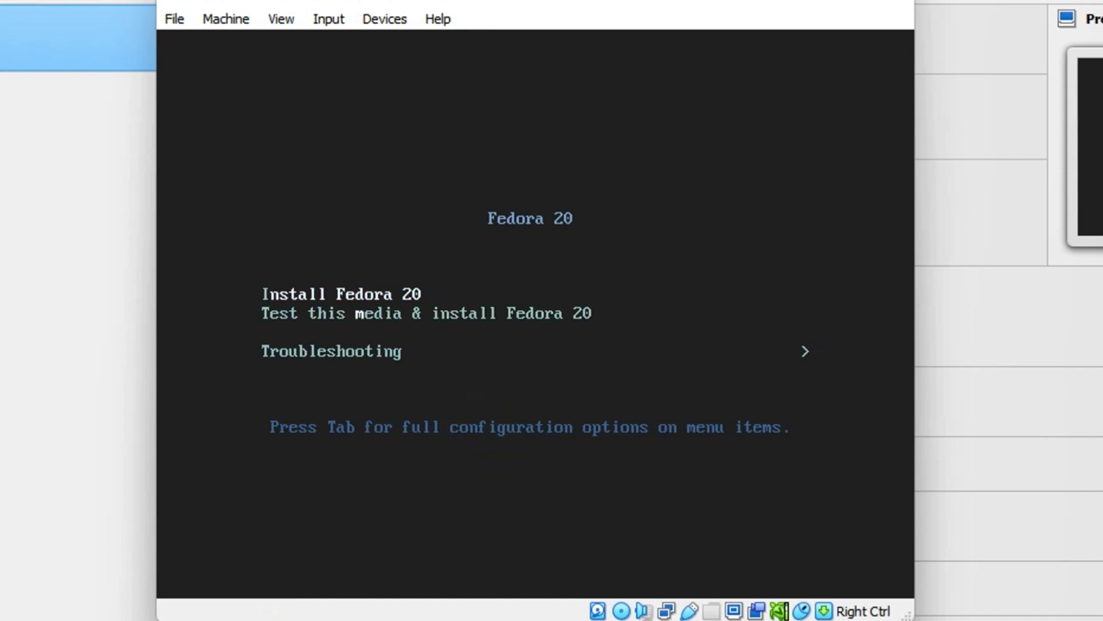
key("Down")
key("Down")
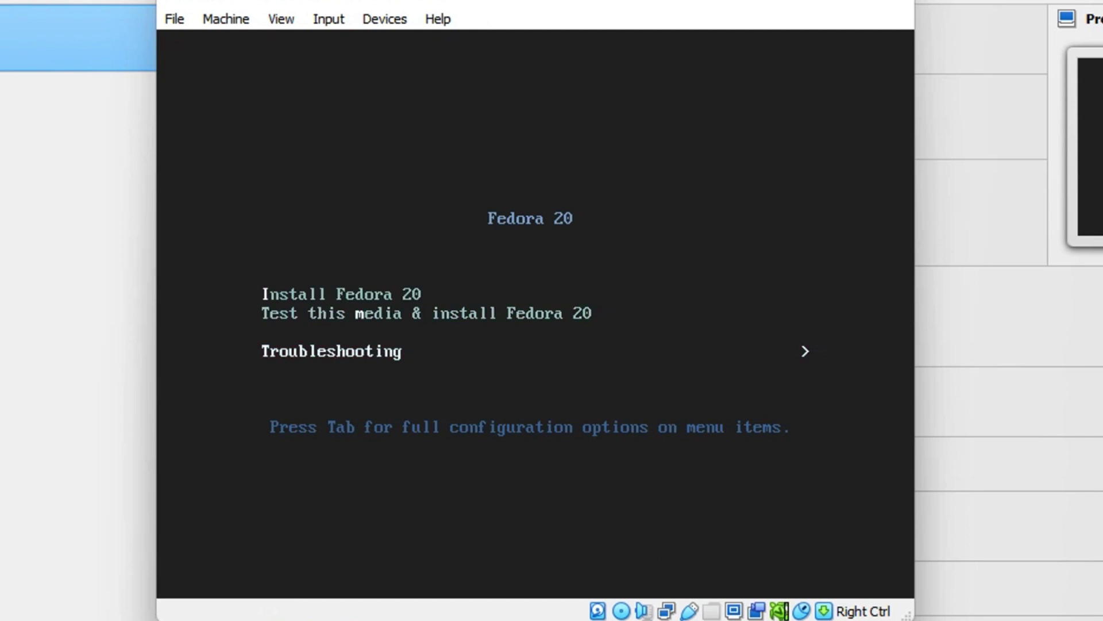
key("Up")
key("Up")
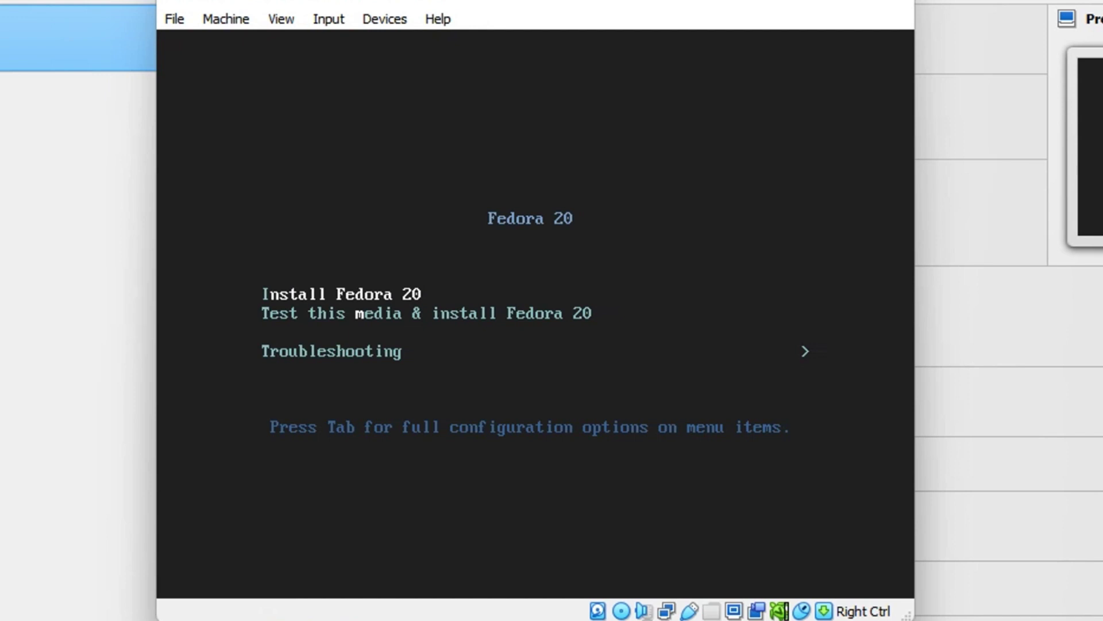
key("Return")
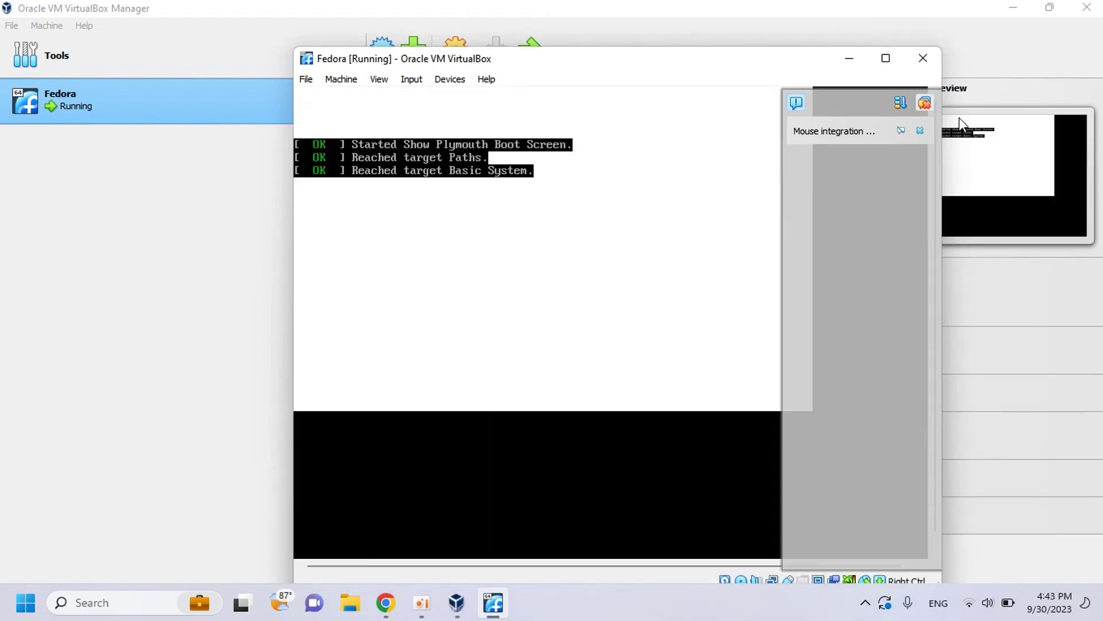
- Close the mouse integration notification and maximize the Fedora VM window while the installer loads
left_click(925, 106)
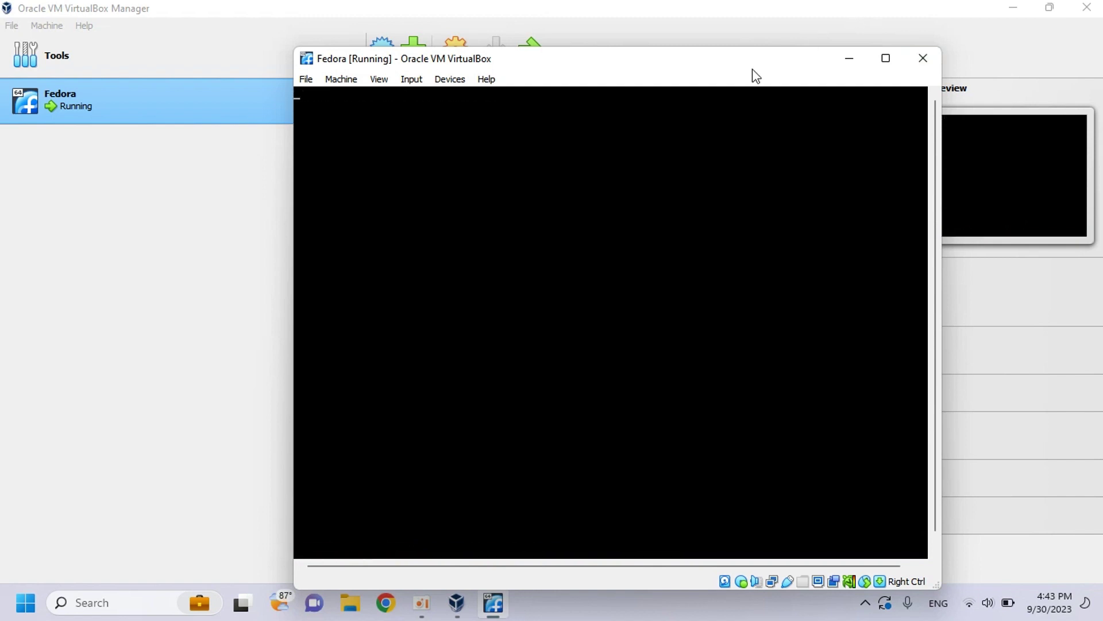
left_click_drag(753, 74, 777, 65)
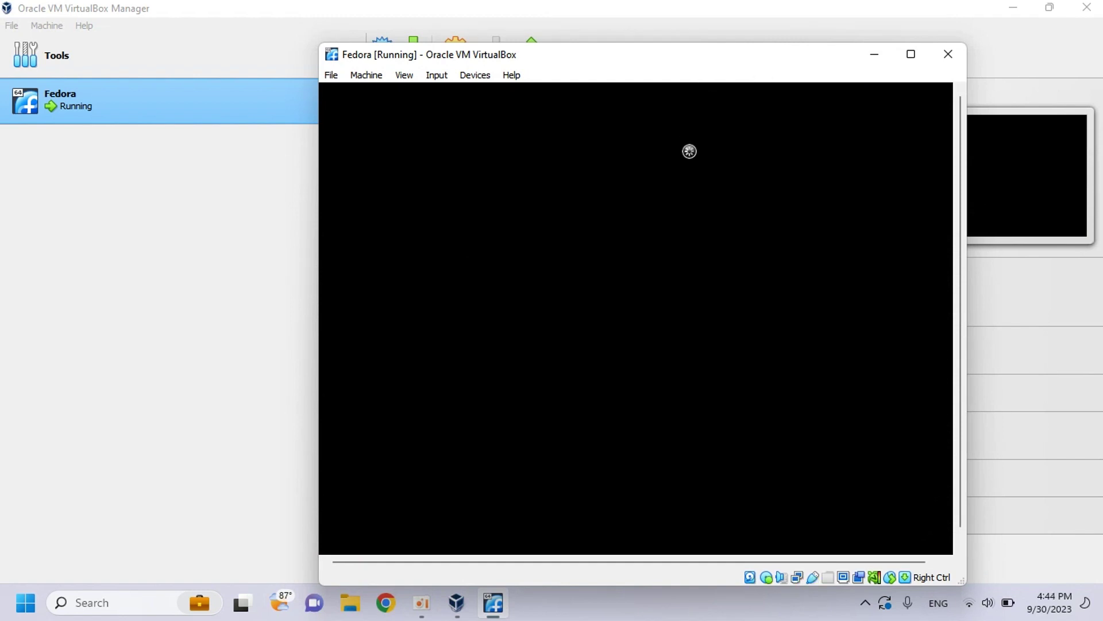
left_click(912, 54)
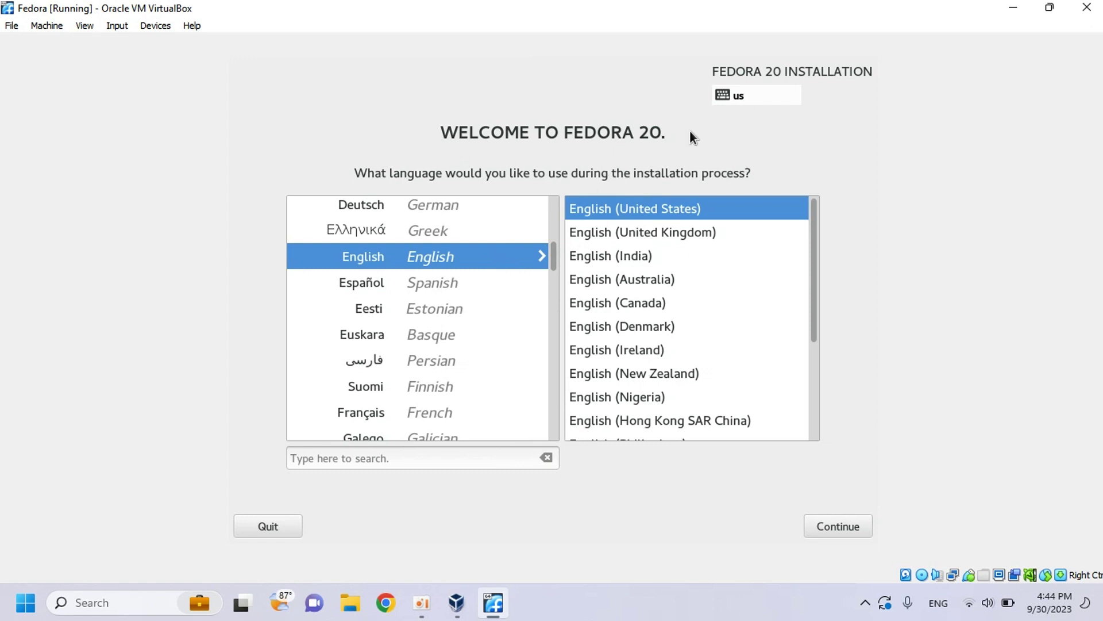
- Continue with English (United States) as the installation language
left_click(832, 526)
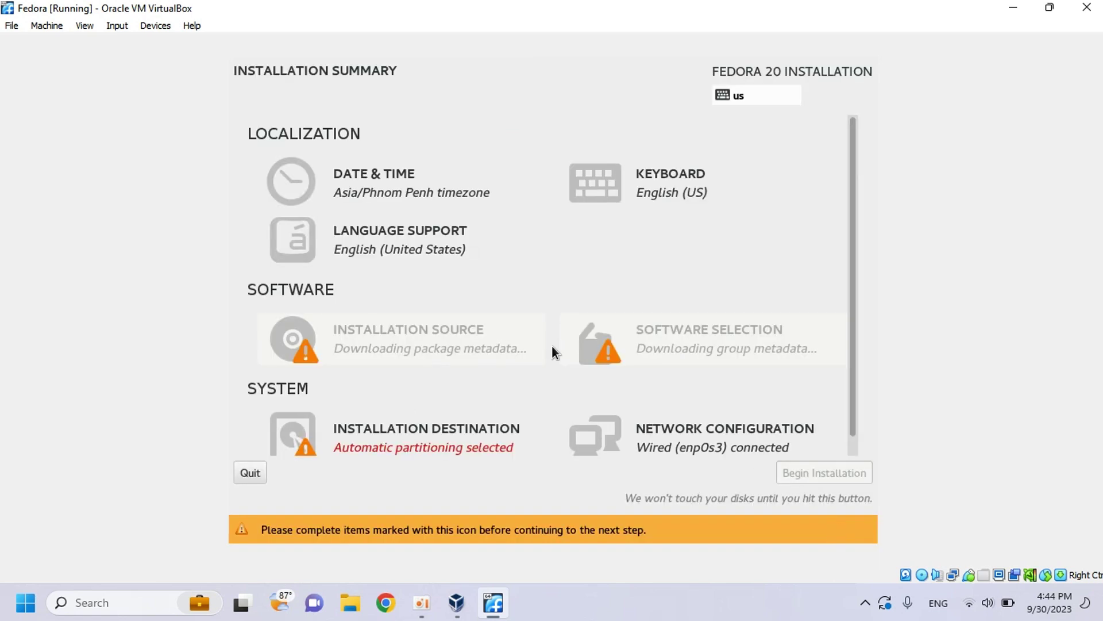
scroll(371, 348, "down", 1)
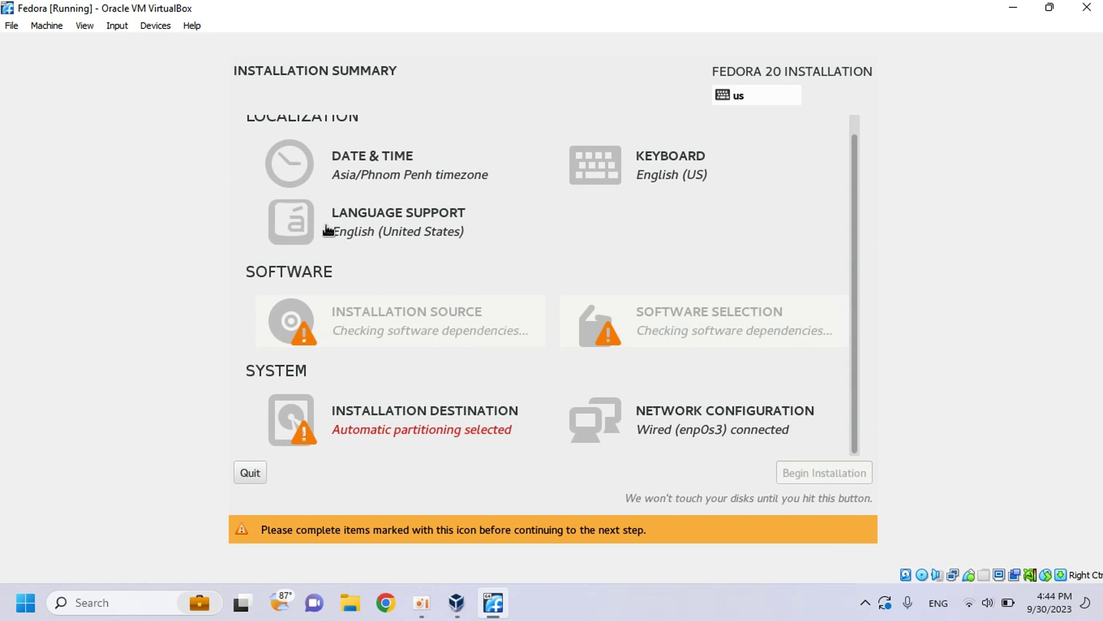
- Check the Date & Time setting is Asia/Phnom Penh and accept it
left_click(371, 160)
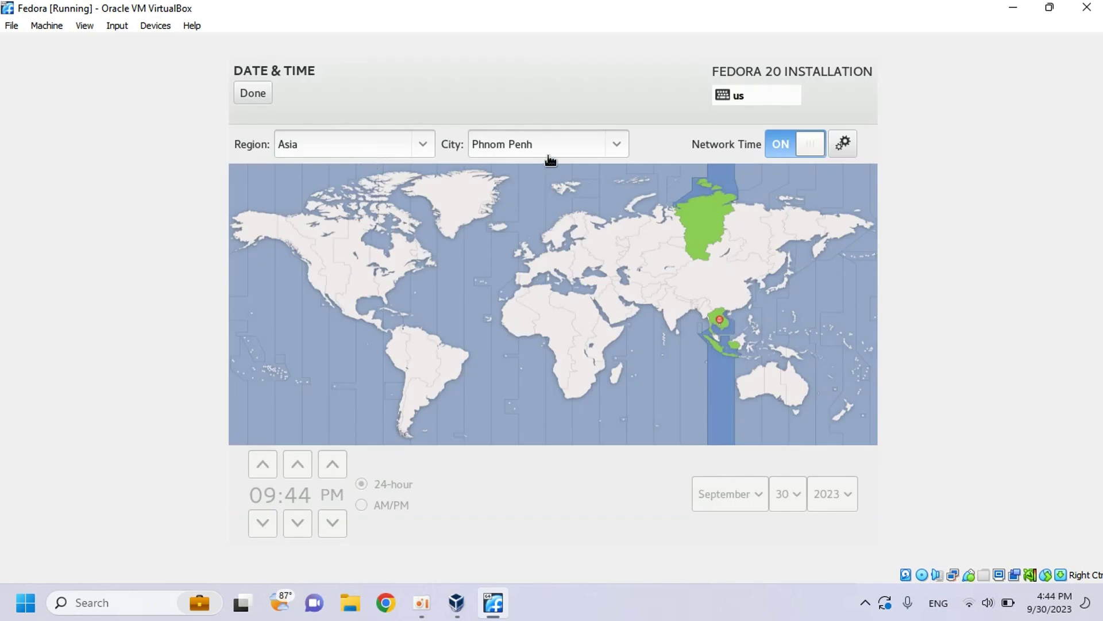
left_click_drag(539, 143, 458, 143)
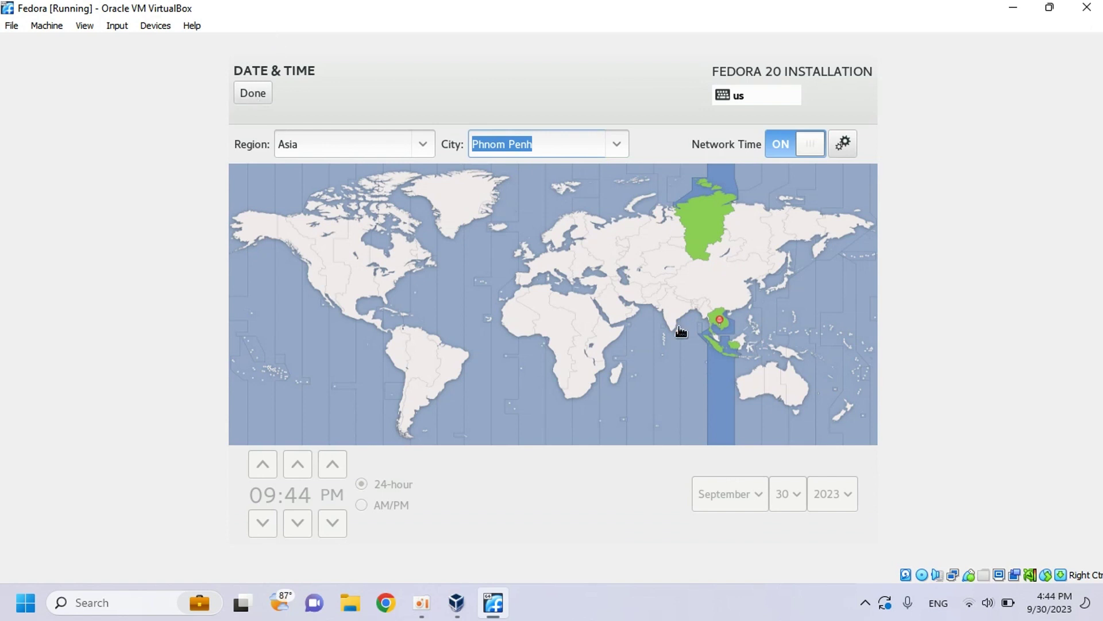
left_click(256, 94)
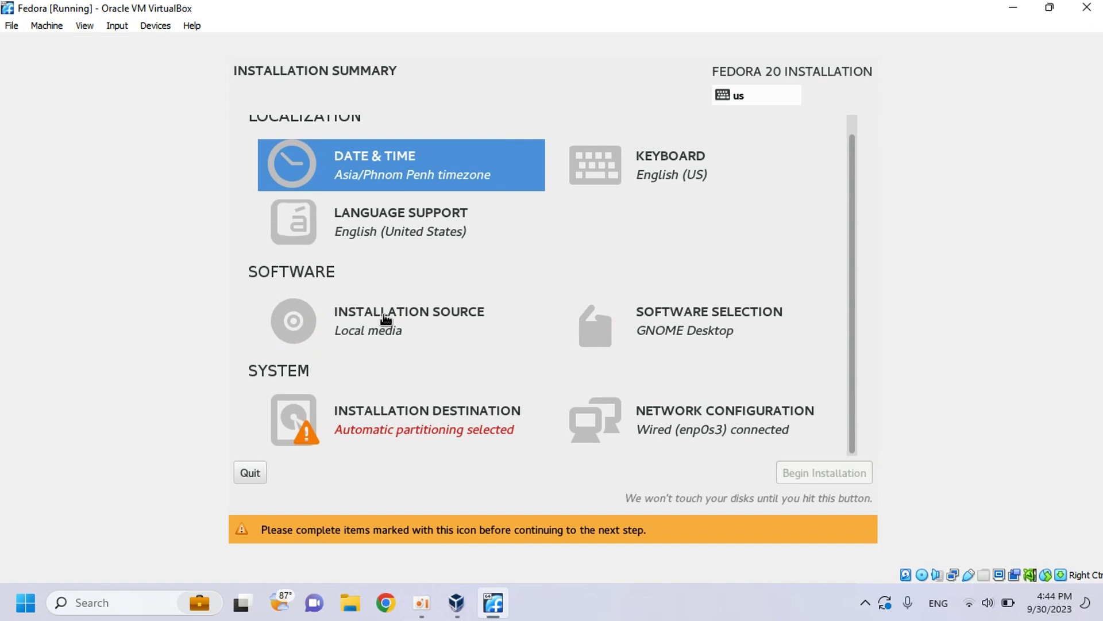
- Keep local media as the source and install to the 15.36 GB VBOX disk with automatic partitioning
left_click(375, 315)
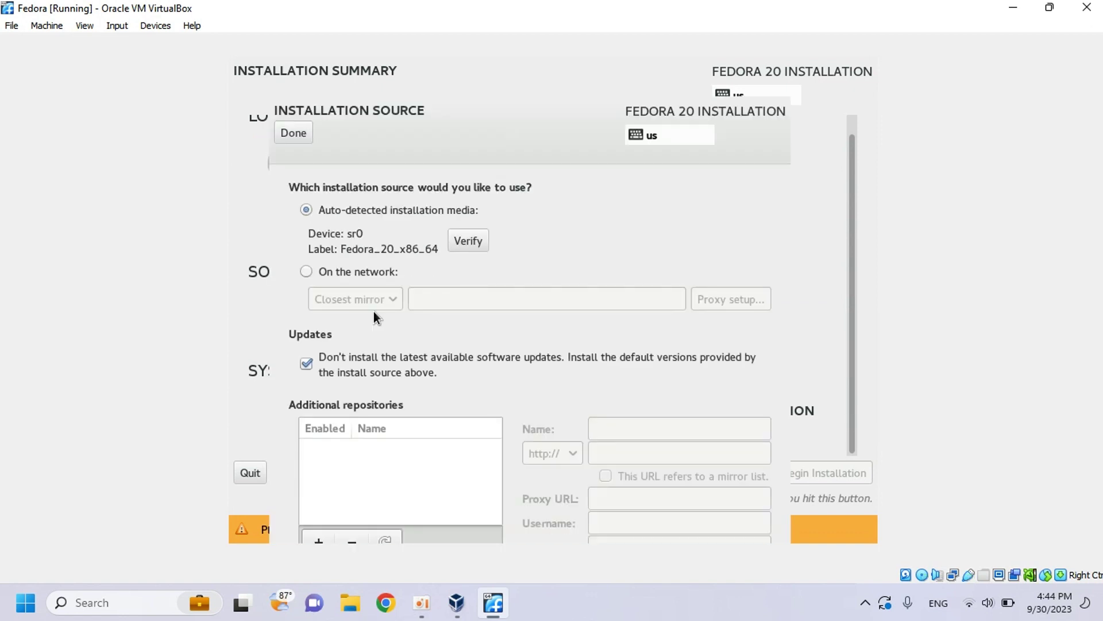
left_click(293, 132)
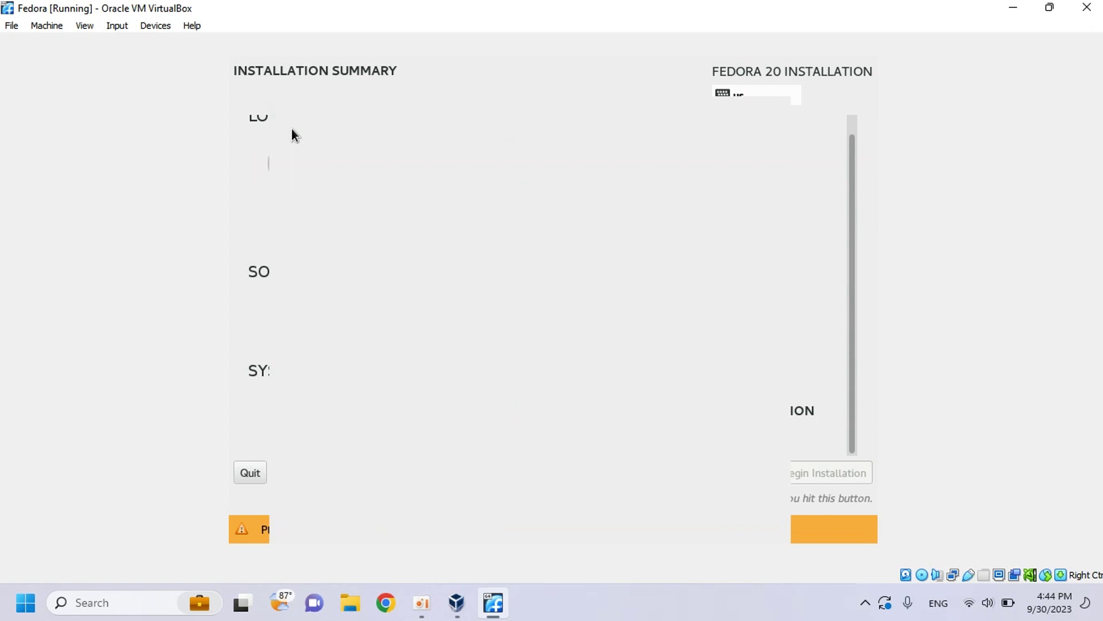
left_click(365, 409)
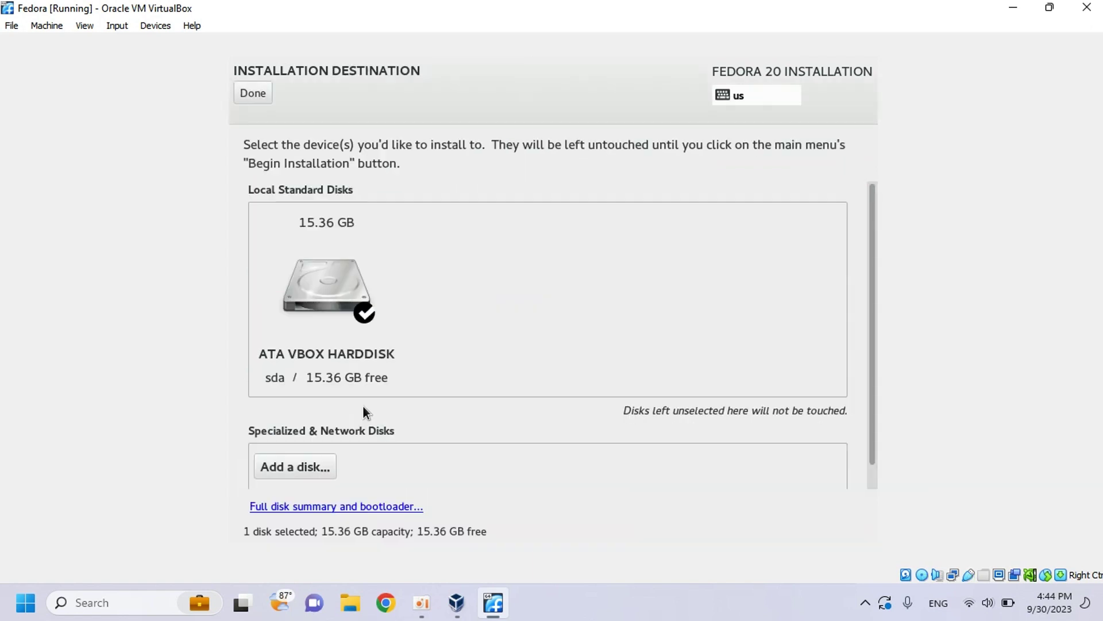
left_click(341, 297)
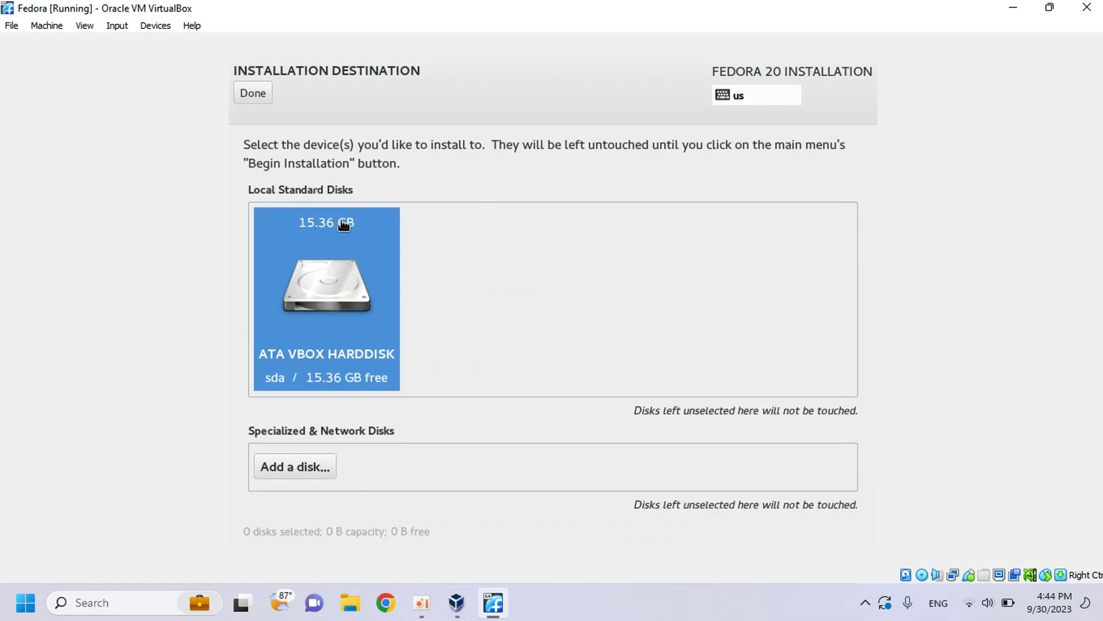
left_click(348, 300)
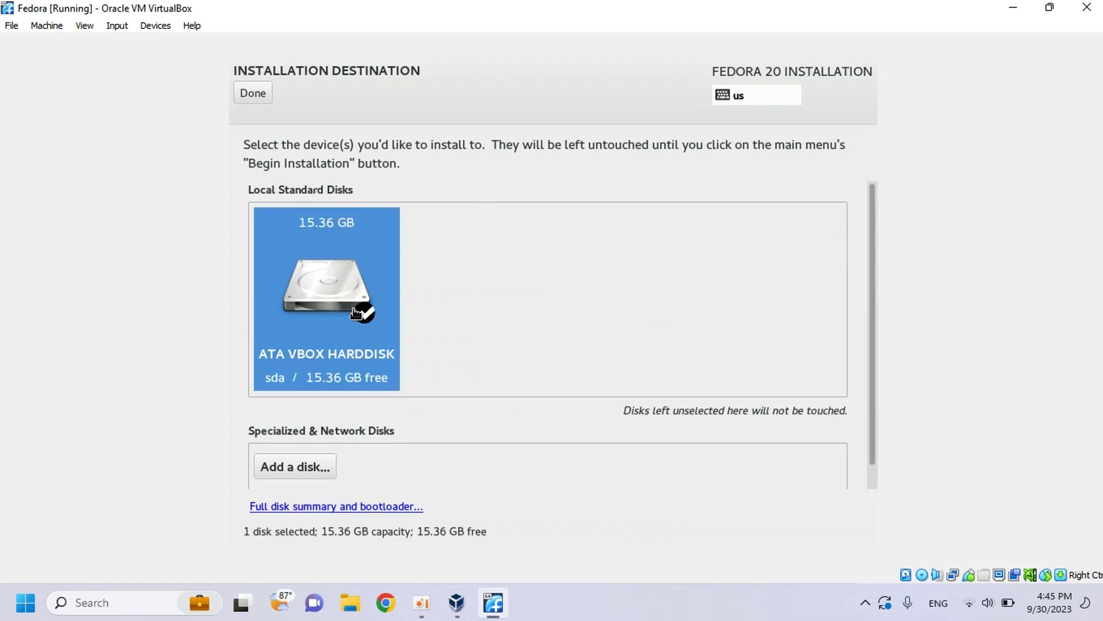
left_click(260, 95)
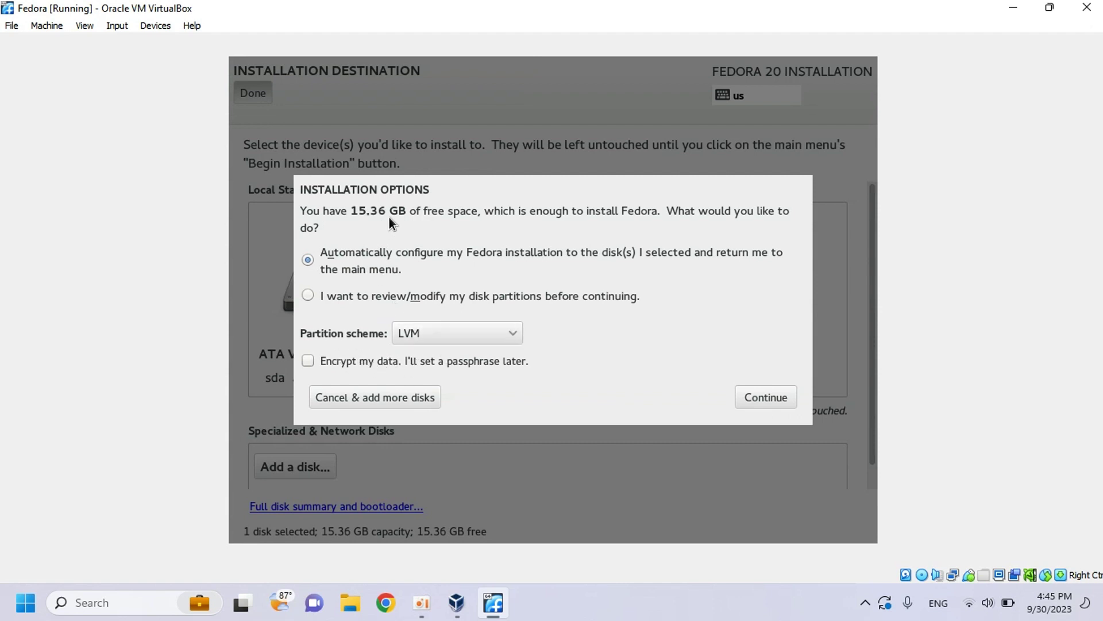
left_click(765, 397)
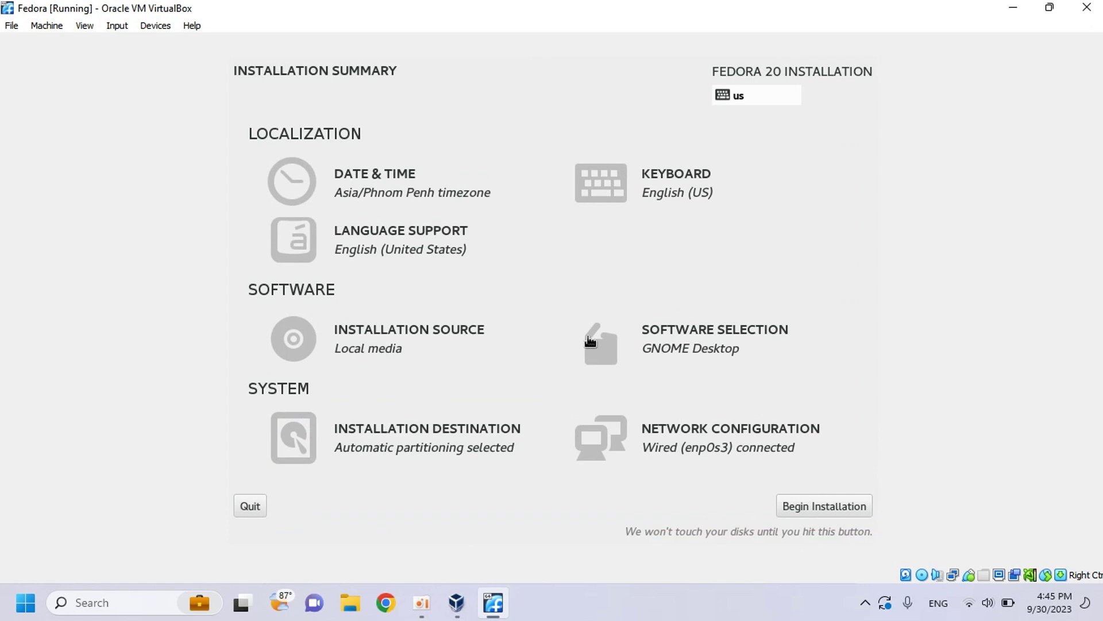
- Choose Xfce Desktop as base environment plus the Administration Tools add-on, then confirm
left_click(688, 331)
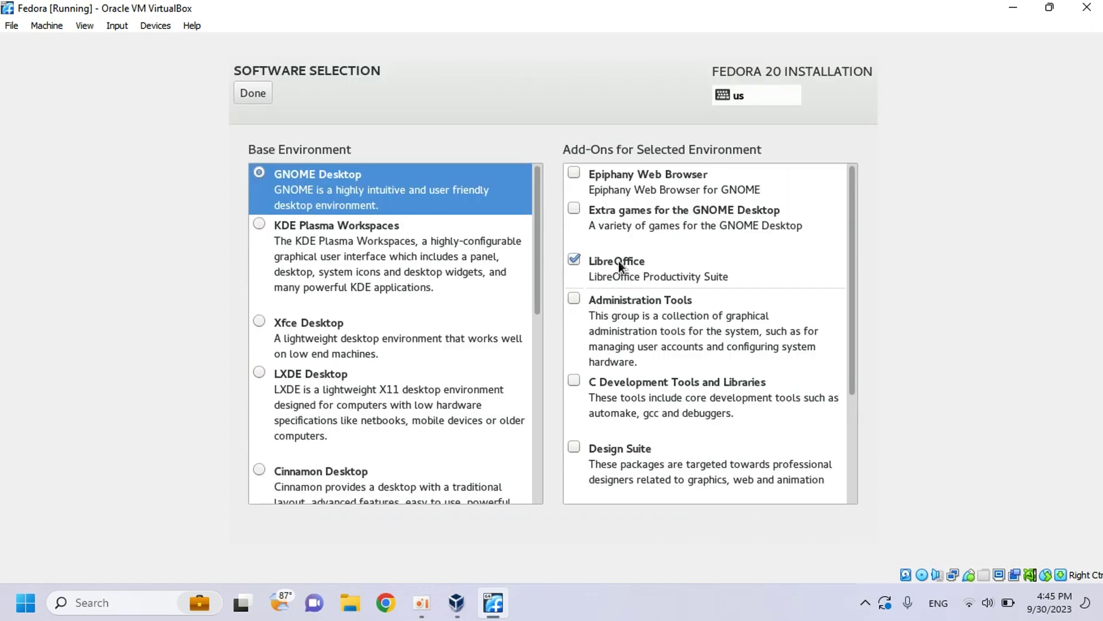
left_click(254, 321)
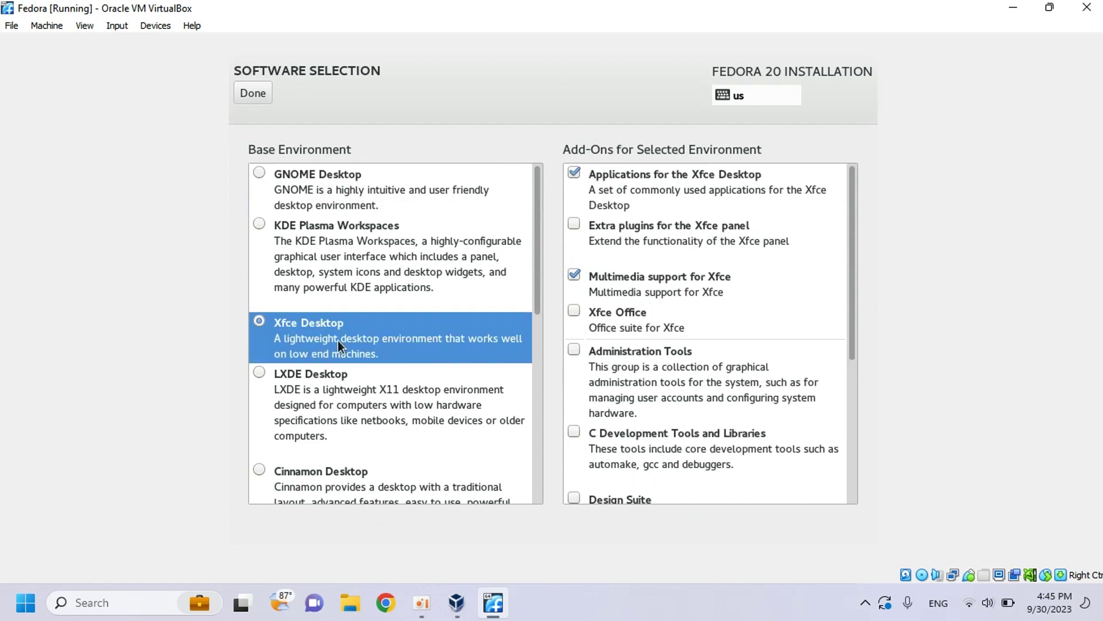
left_click(572, 348)
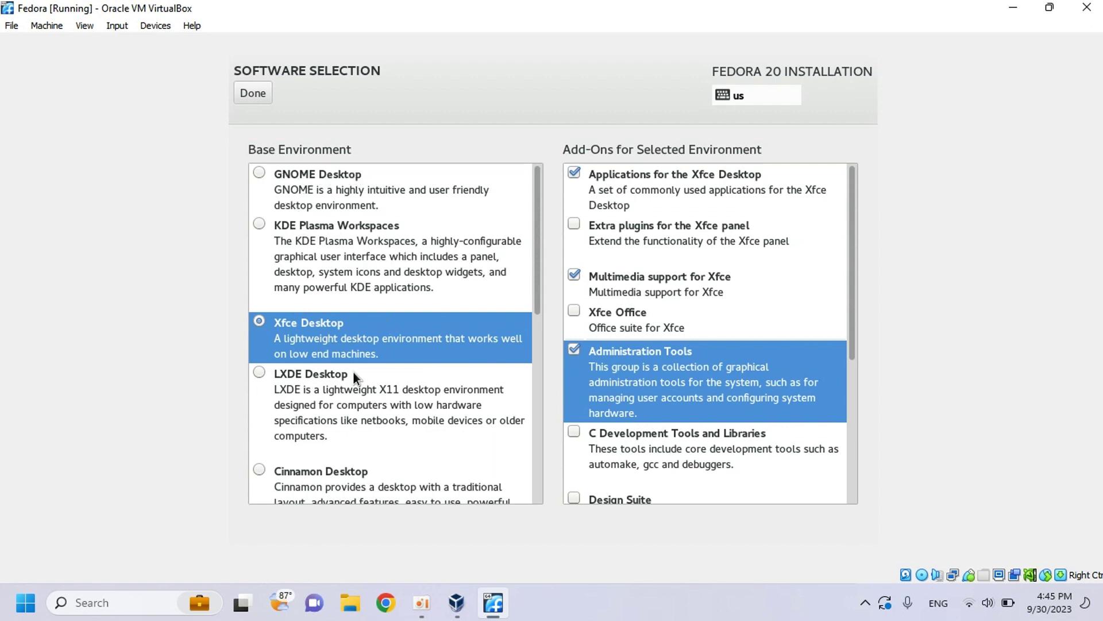
scroll(353, 374, "down", 5)
scroll(396, 390, "up", 5)
left_click(258, 94)
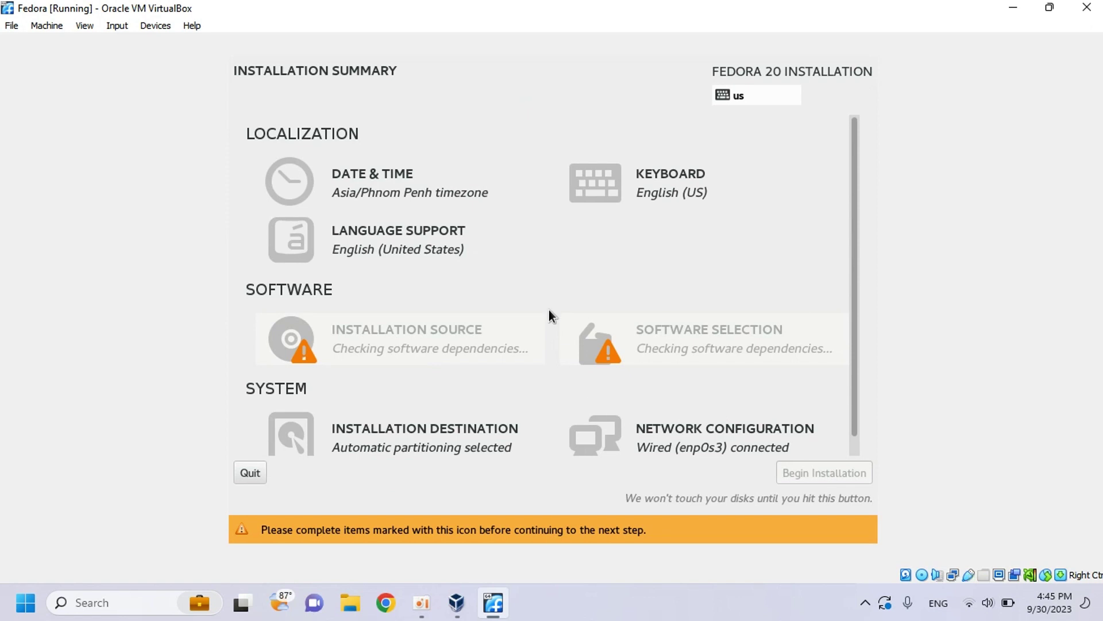
scroll(549, 309, "down", 1)
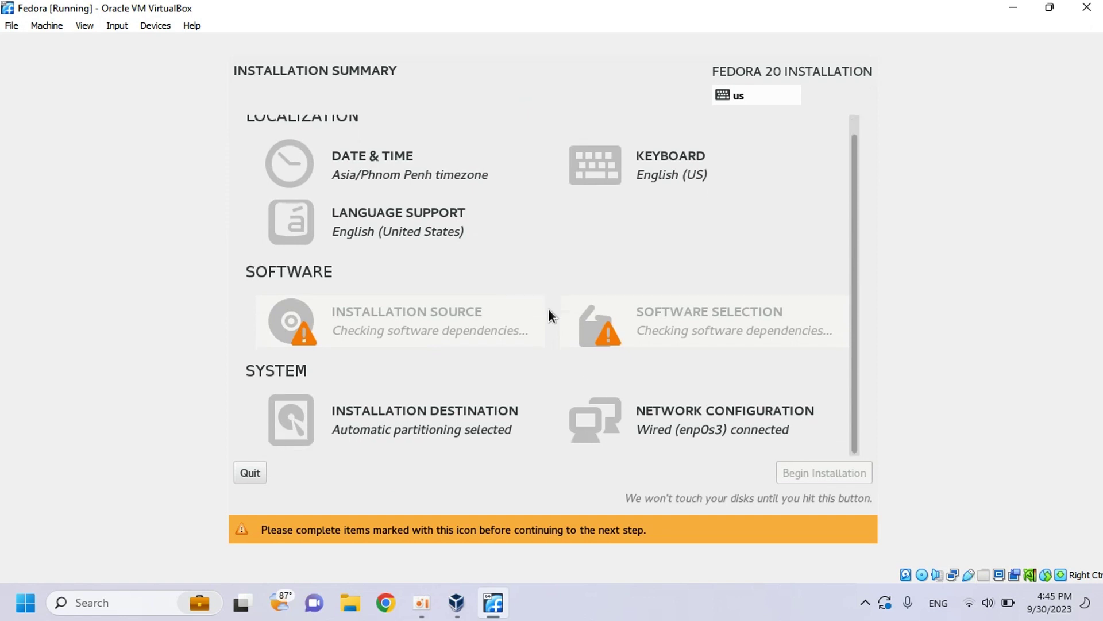
scroll(551, 311, "up", 1)
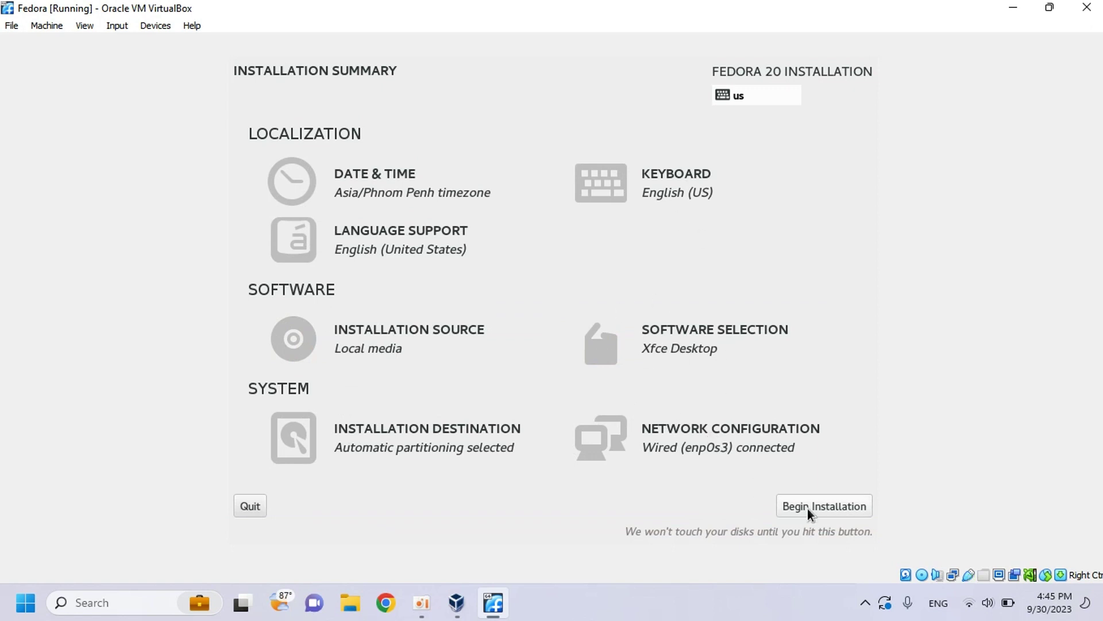
- Begin the installation and enter an initial root password and its confirmation
left_click(829, 505)
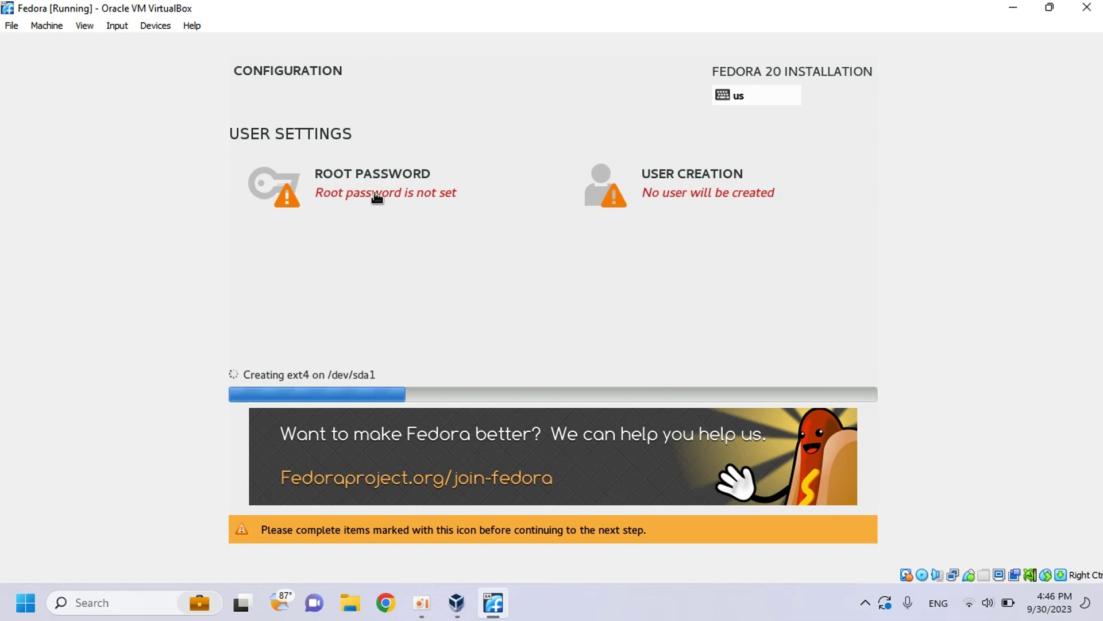
left_click(370, 171)
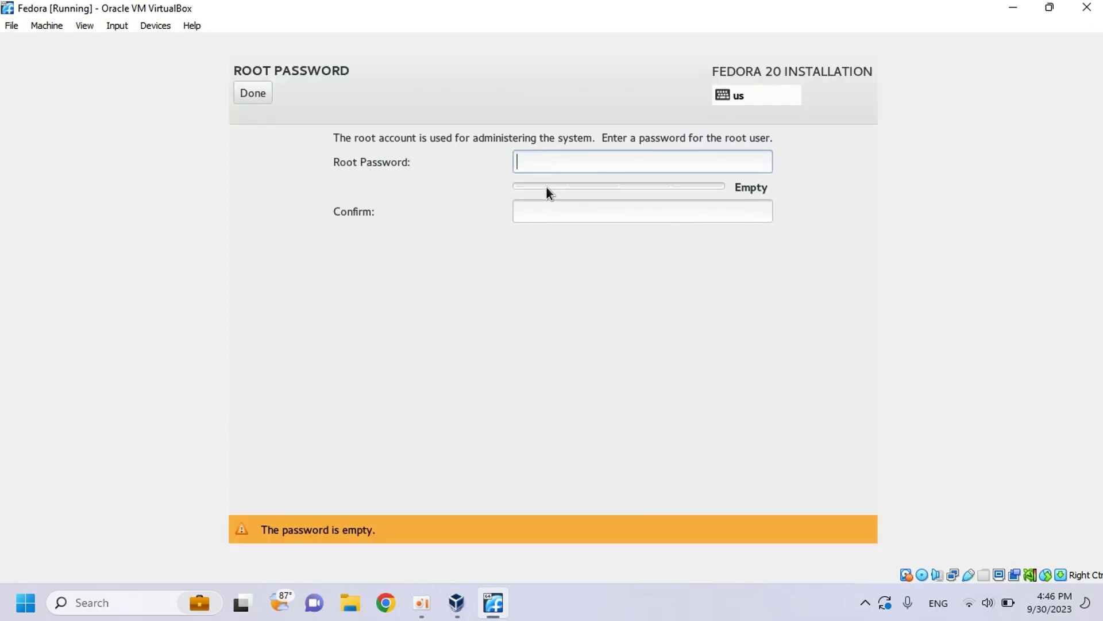
type("aaaa")
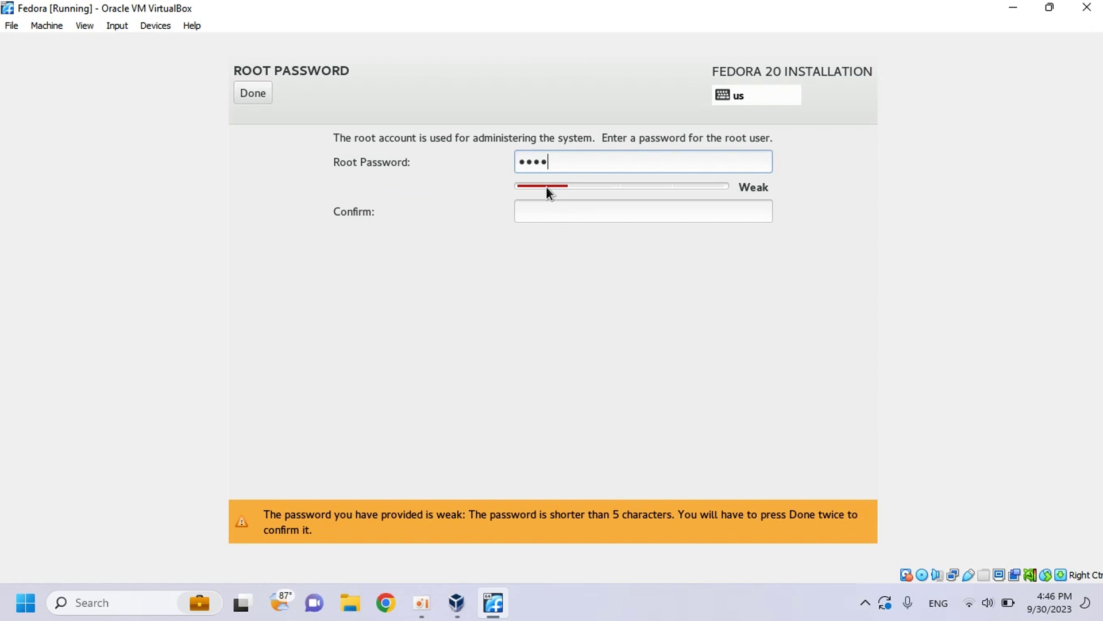
key("Tab")
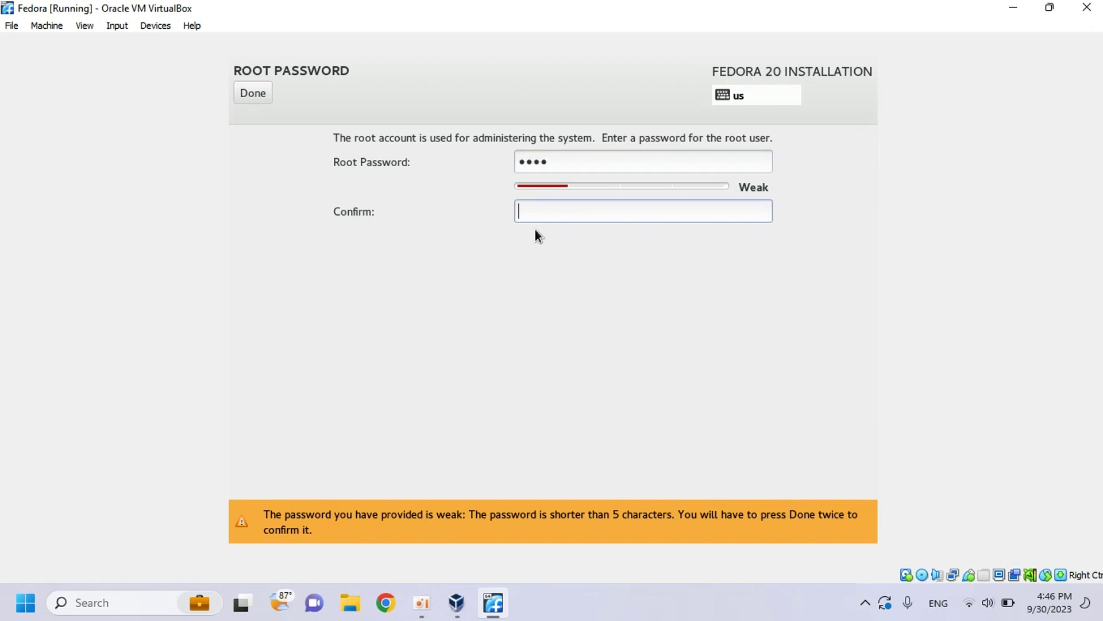
type("aaaa")
- Replace the root password and rework the confirmation entry, leaving it empty
left_click_drag(553, 165, 519, 164)
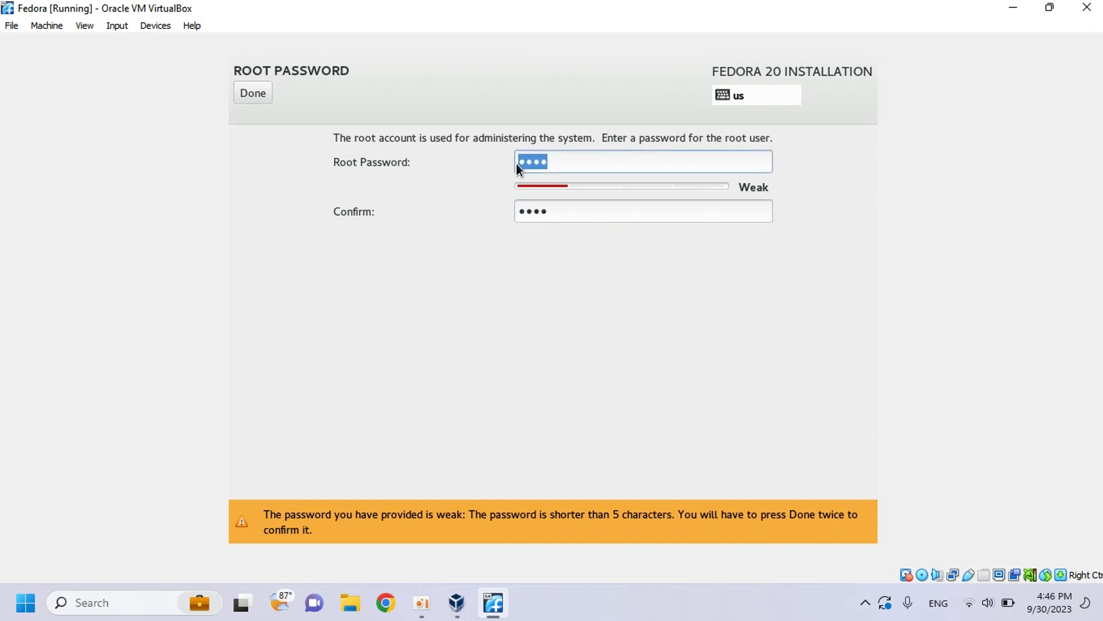
key("BackSpace")
type("••")
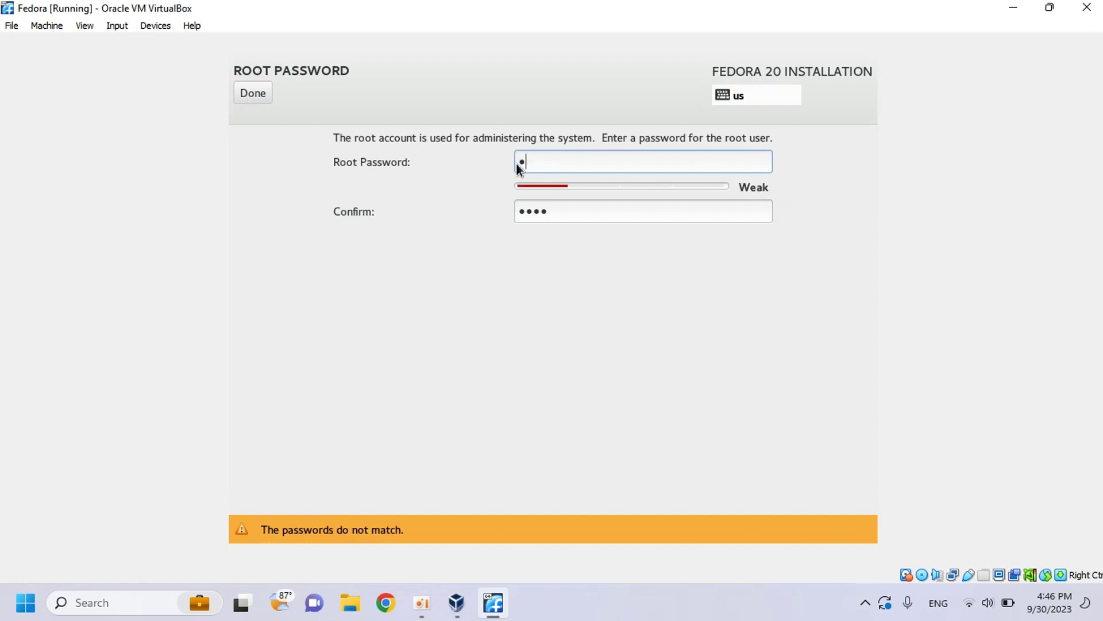
type("••••••")
left_click_drag(553, 213, 513, 212)
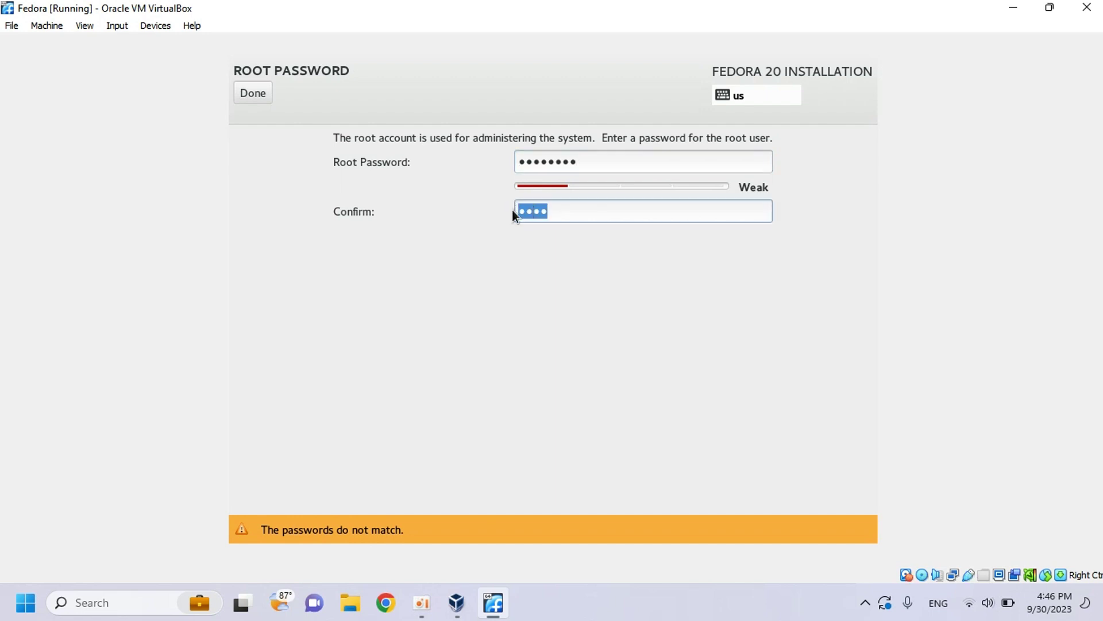
type("•••••••")
key("BackSpace")
key("BackSpace")
key("BackSpace")
key("BackSpace")
key("BackSpace")
key("BackSpace")
key("BackSpace")
type("••••••••")
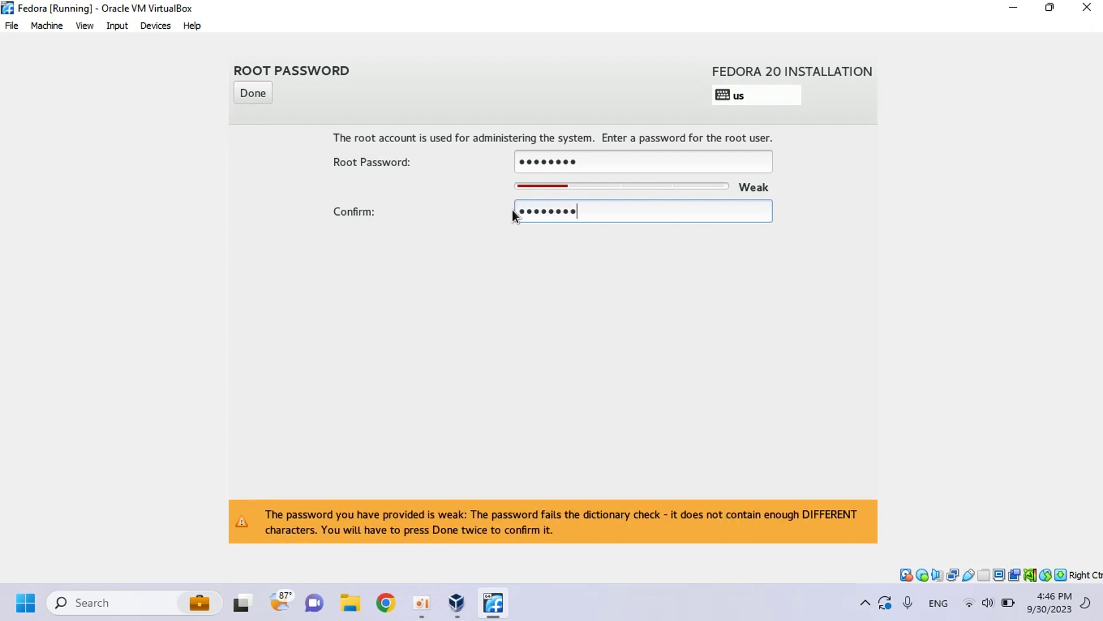
key("BackSpace")
key("BackSpace")
key("BackSpace")
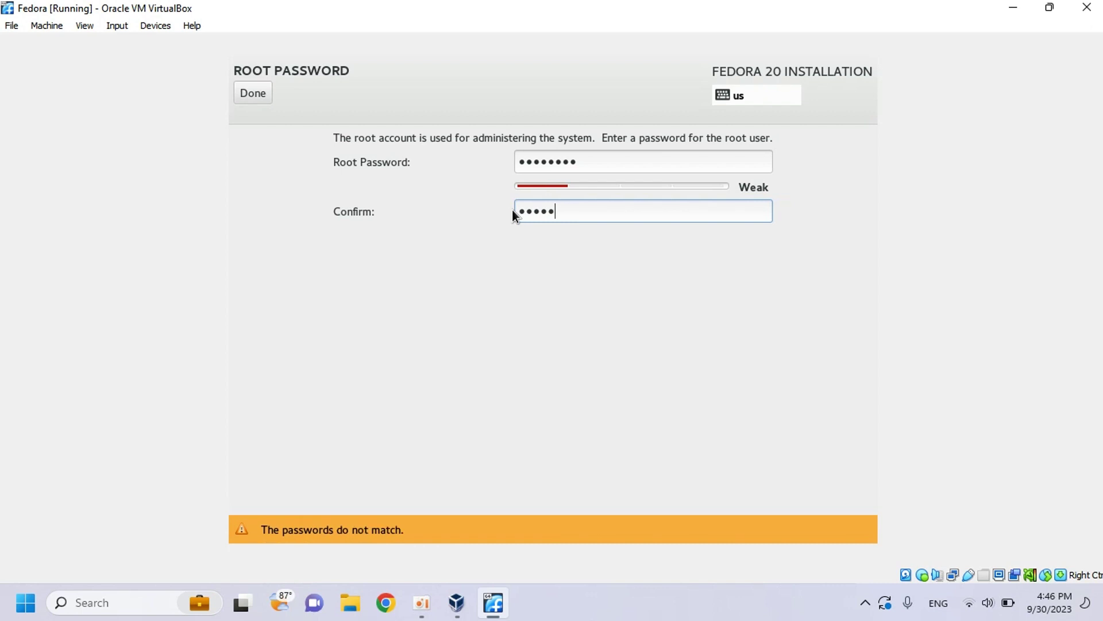
key("BackSpace")
key("BackSpace")
key("BackSpace")
key("BackSpace")
key("BackSpace")
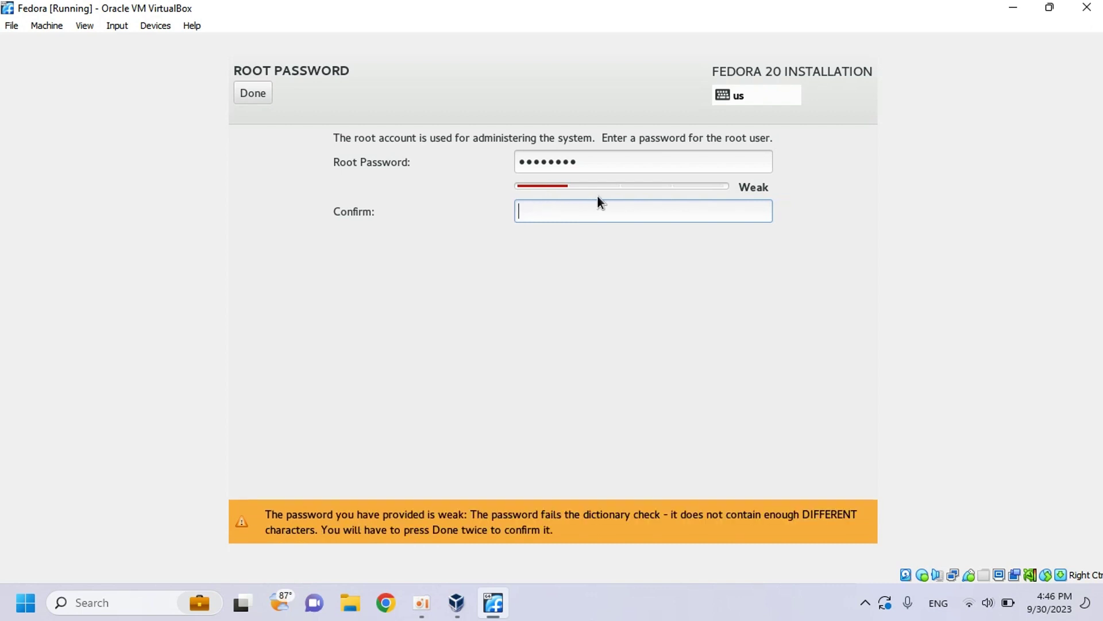
- Set a short root password and submit it, accepting the weak-password warning
left_click_drag(581, 162, 516, 166)
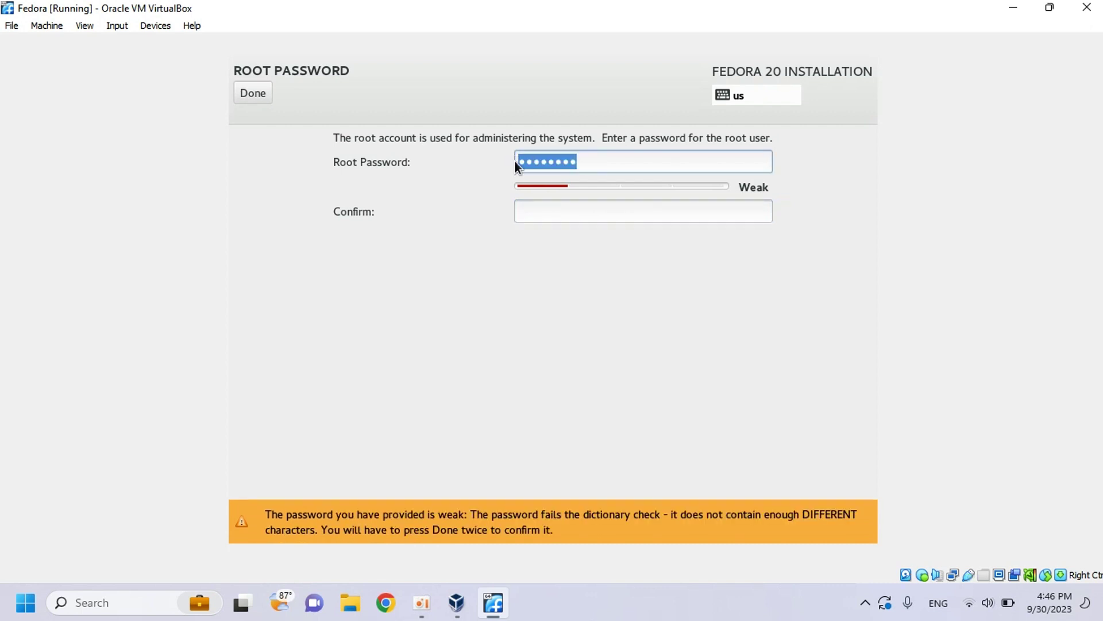
key("BackSpace")
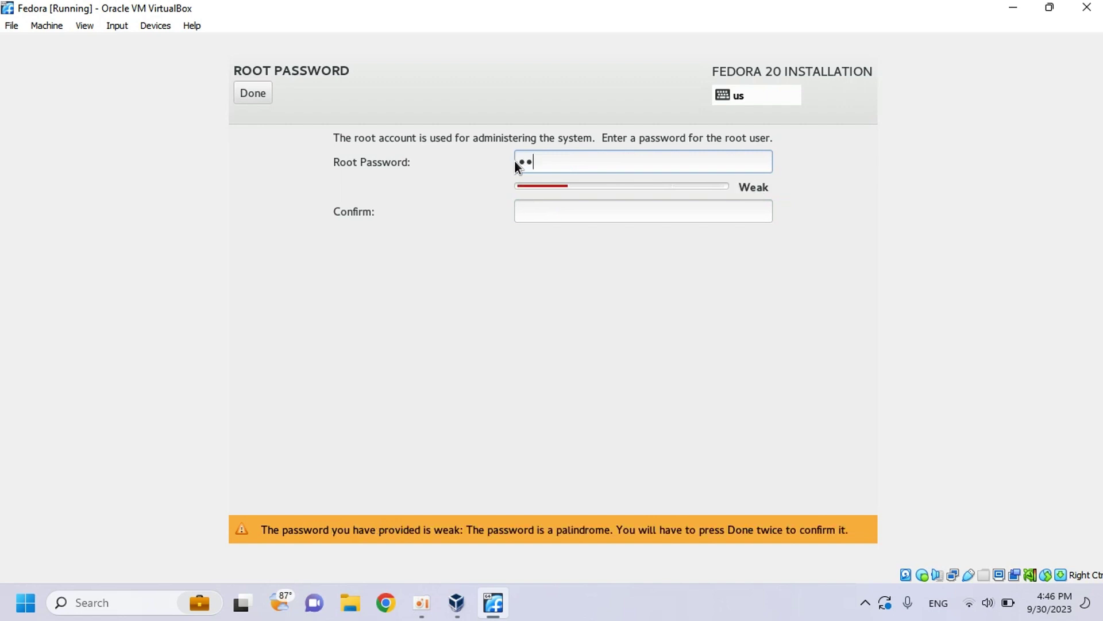
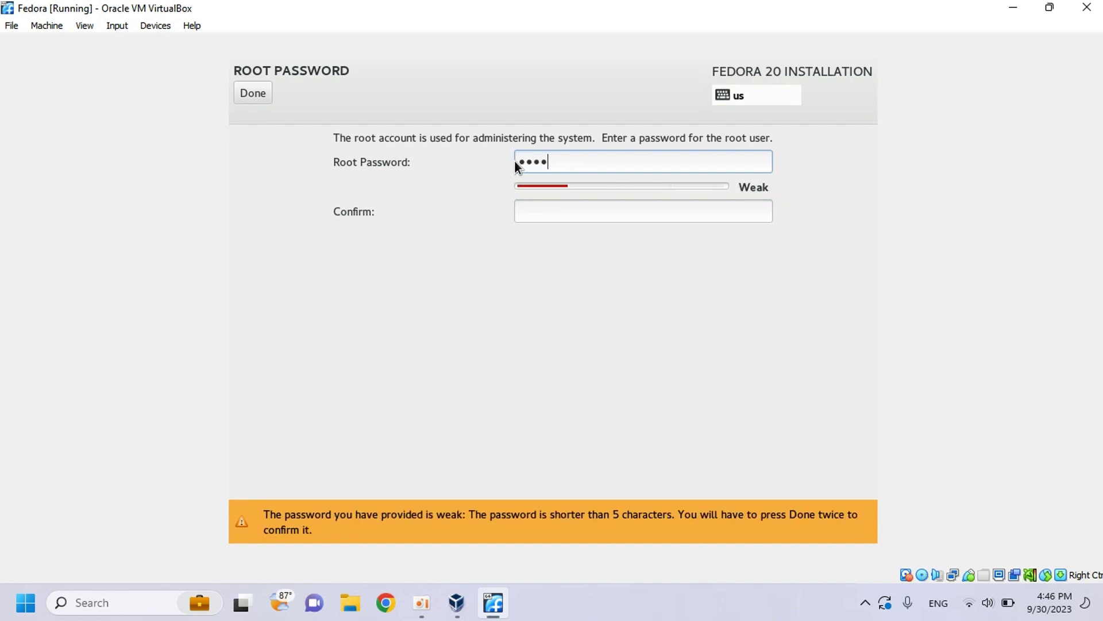
left_click(547, 214)
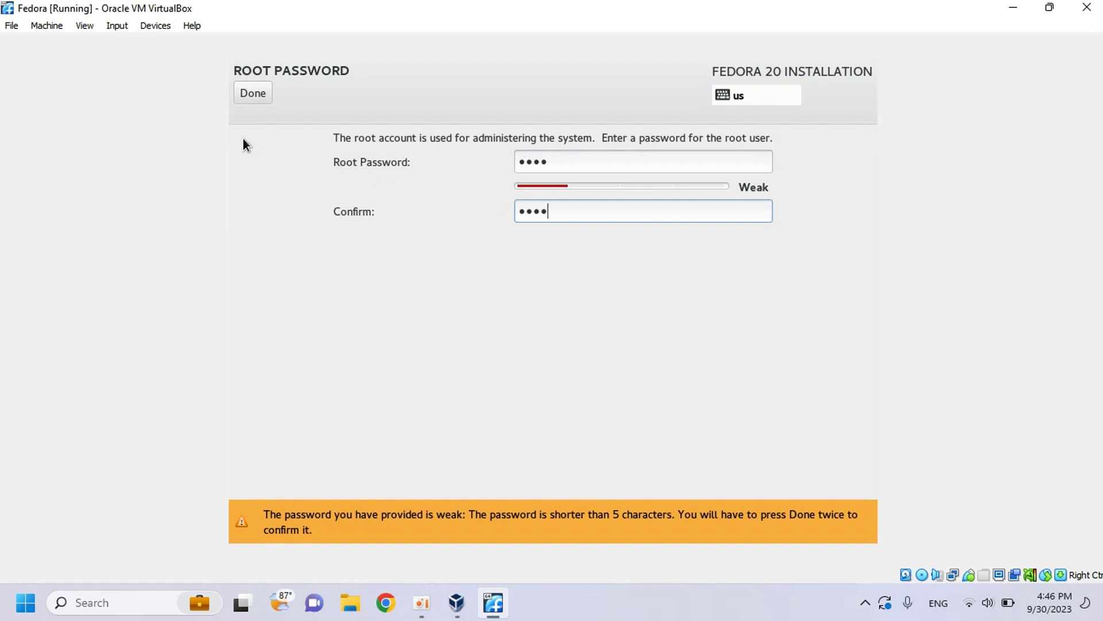
left_click(248, 96)
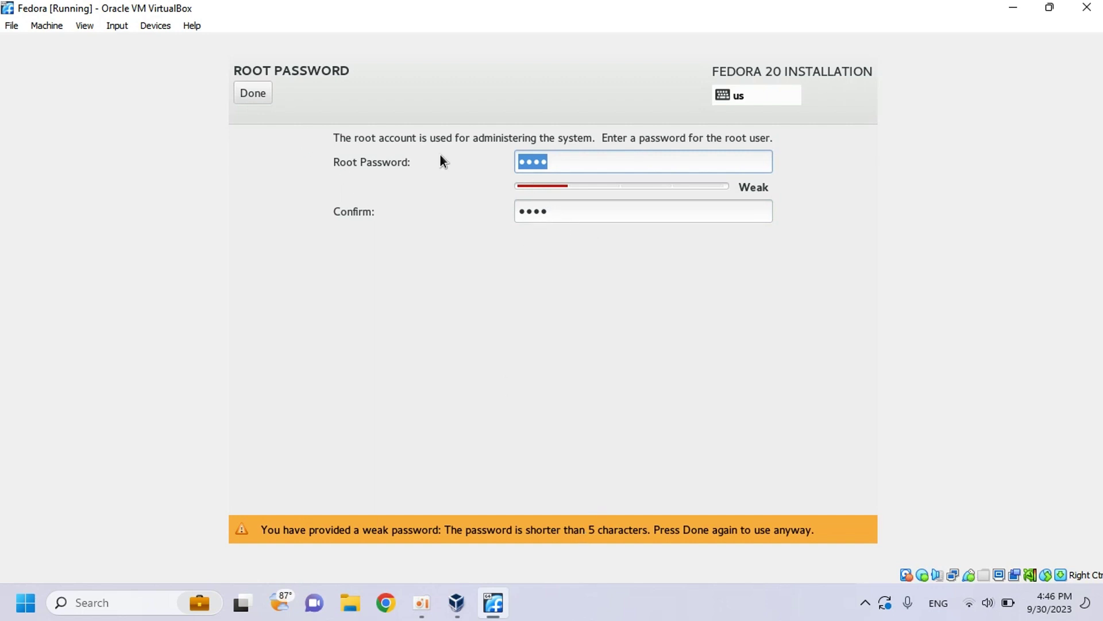
left_click(251, 93)
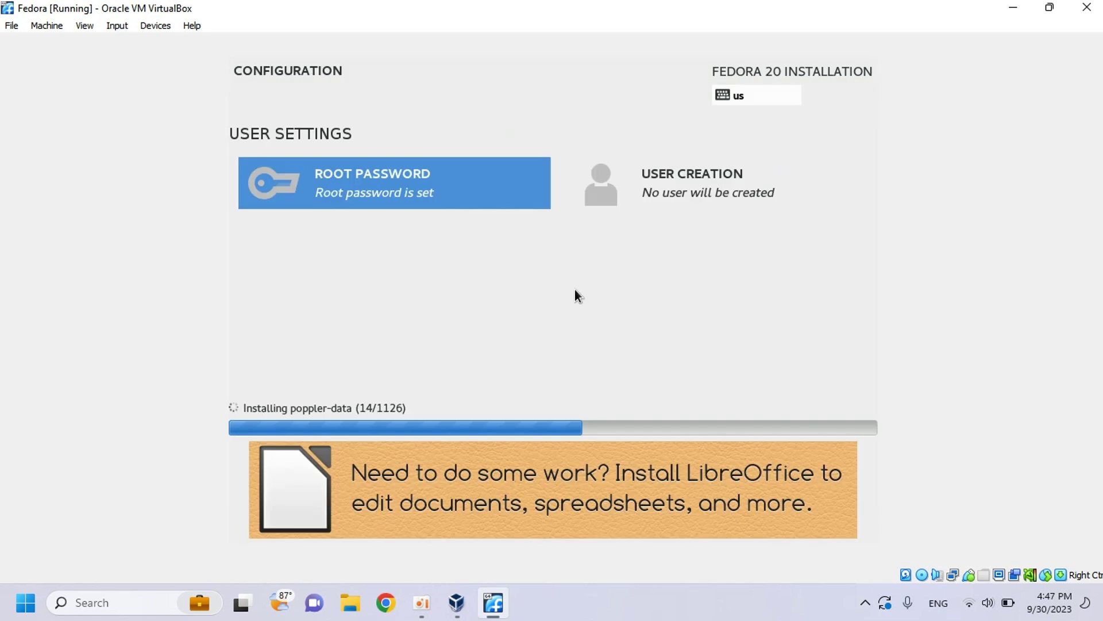